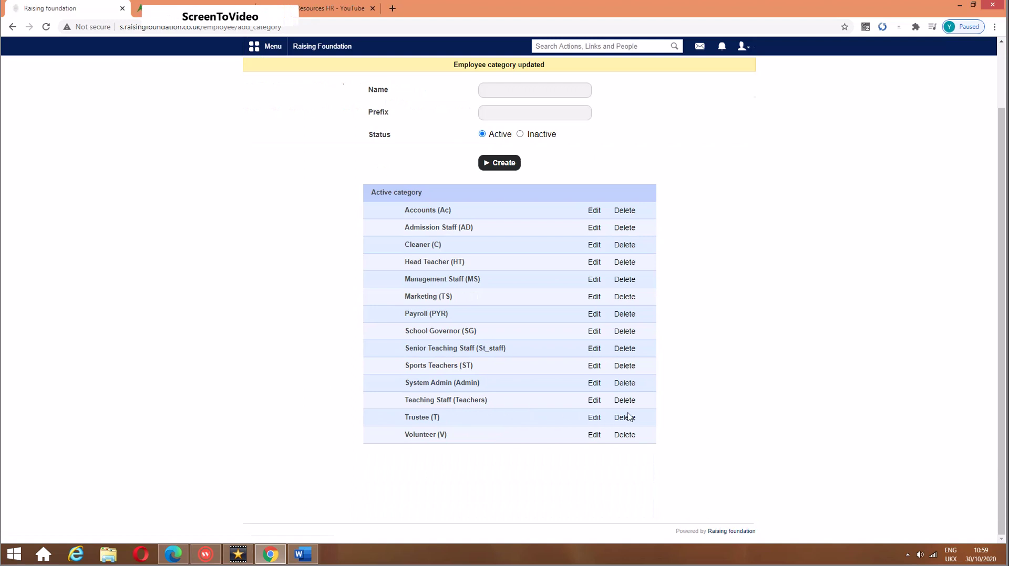
Create an active employee category named Trustee with the prefix T.
click(492, 162)
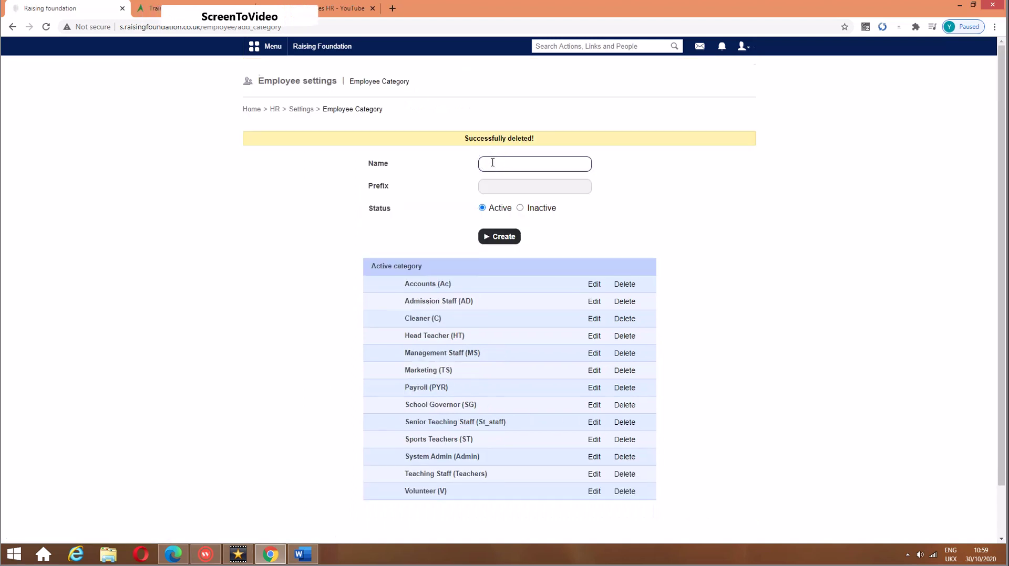
text(Trustee)
key(Tab)
text(T)
click(507, 239)
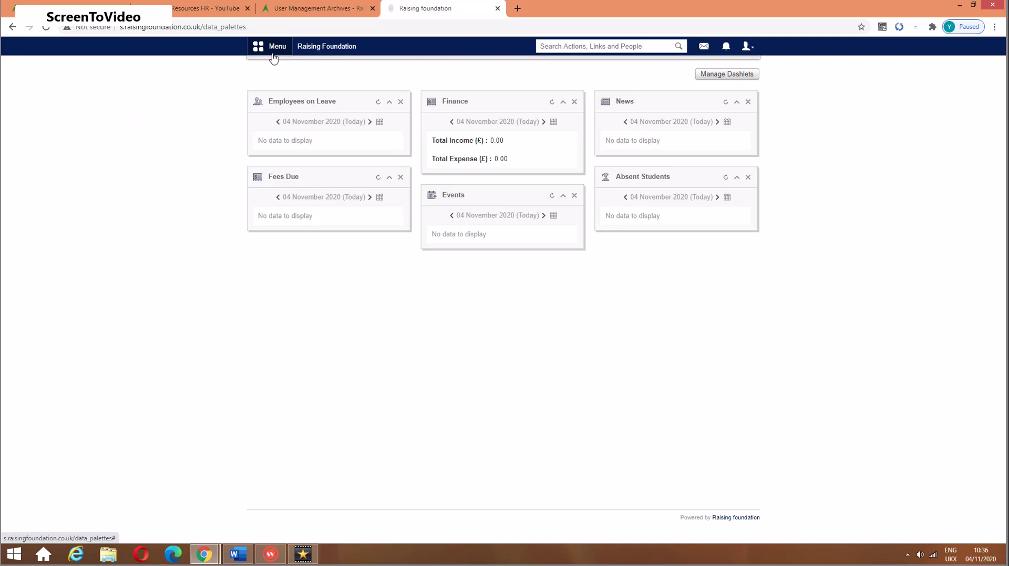
Open the Employee Position page within the Human Resource settings.
click(273, 46)
click(492, 74)
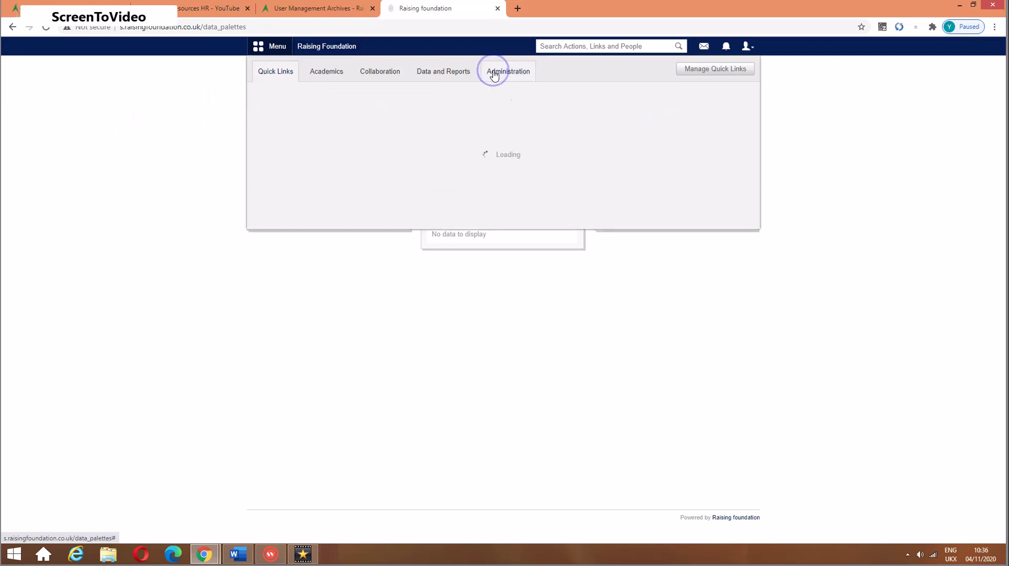
click(532, 103)
click(377, 140)
click(565, 140)
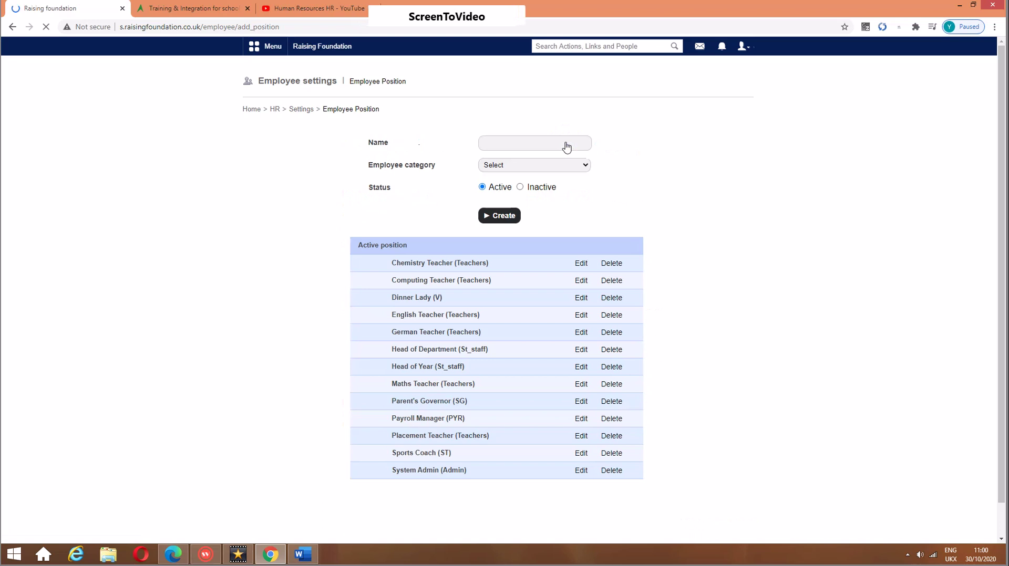
Update the Chemistry Teacher position, and create an active Dinner Lady position in the Volunteer category.
click(581, 263)
click(507, 209)
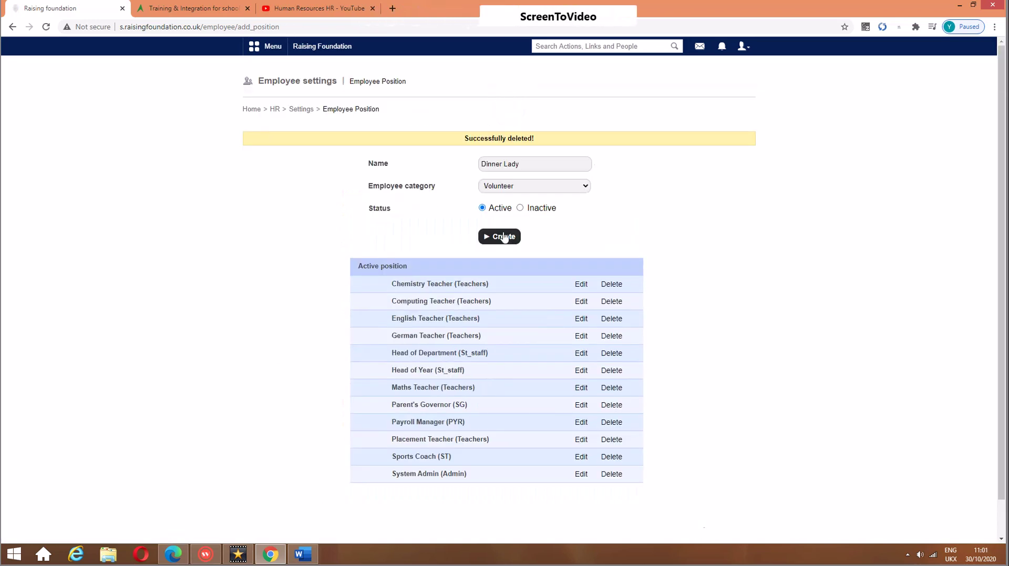
click(499, 236)
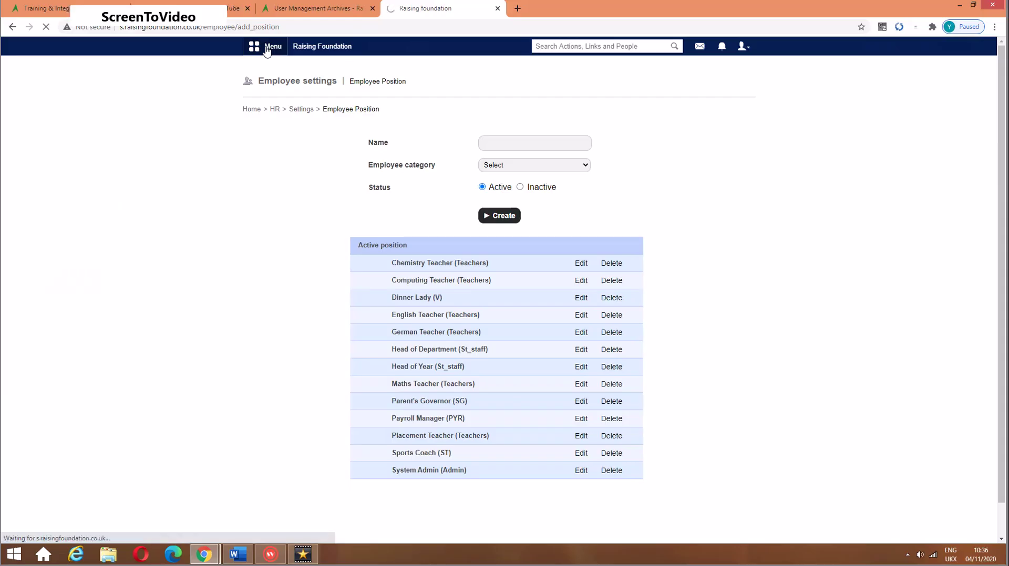
Go to the Employee Department settings and update the Physical Education department with the code Sport.
click(269, 47)
click(518, 70)
click(553, 103)
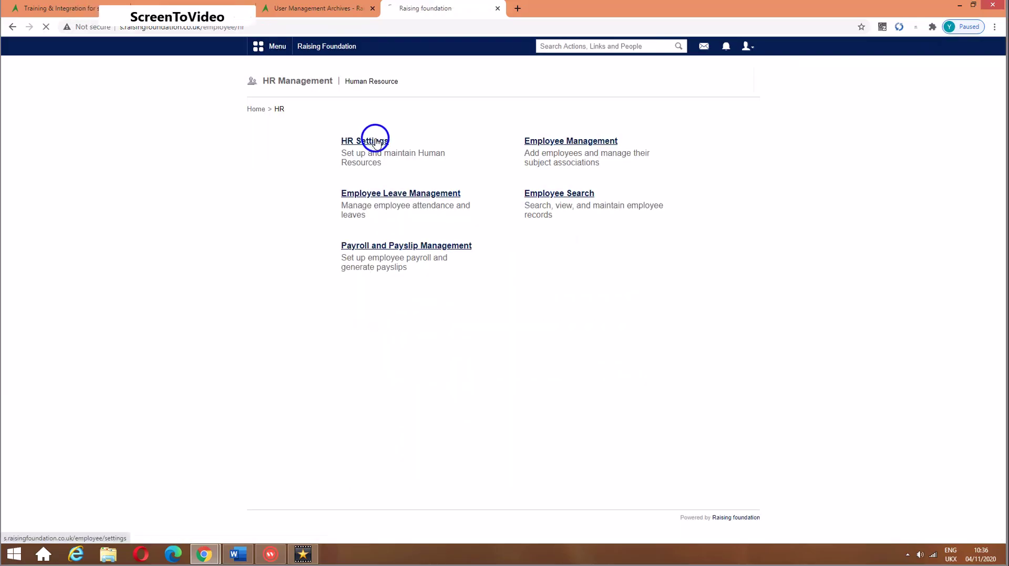
click(373, 140)
click(384, 194)
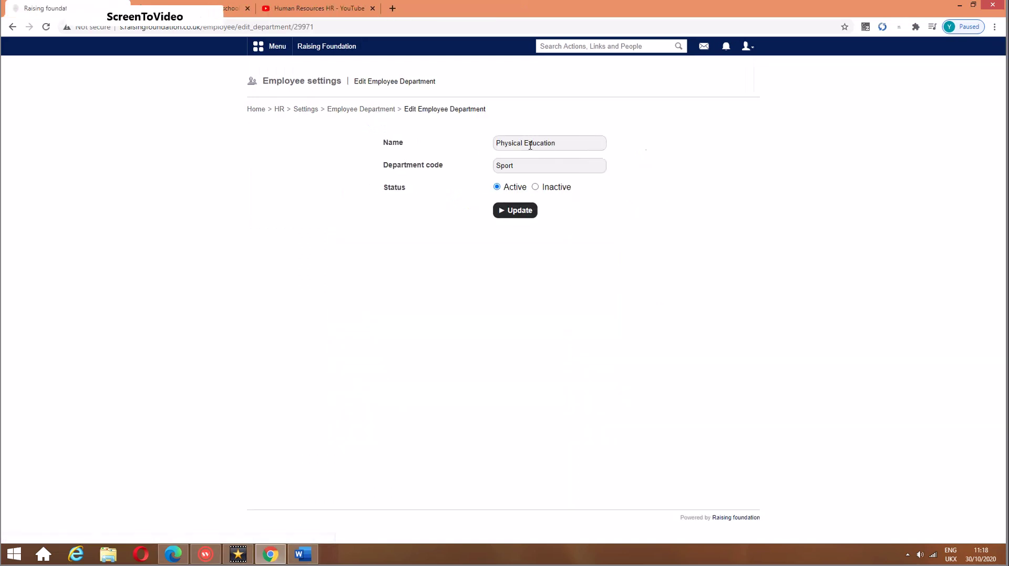
click(513, 209)
Delete the Account department and recreate it as an active department with the code Acc.
click(588, 281)
click(552, 78)
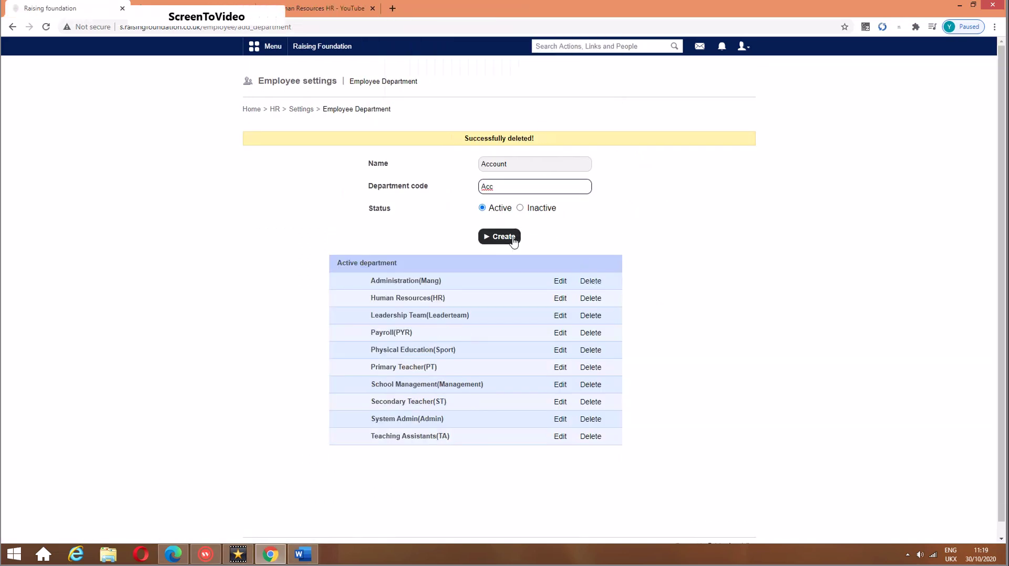
click(505, 237)
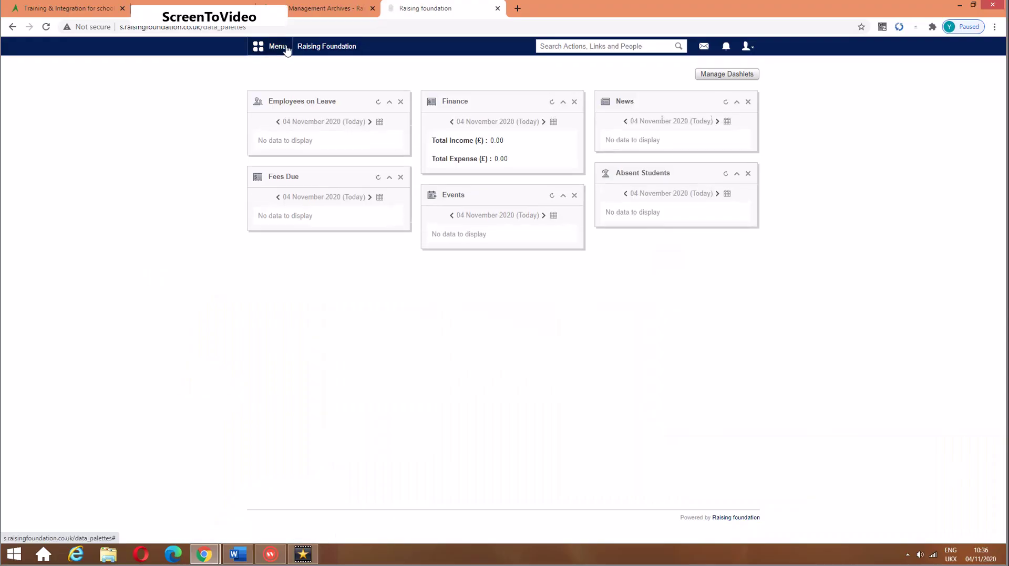
Go to the Employee Grade settings and update the Leadership Team (teach) grade.
click(278, 46)
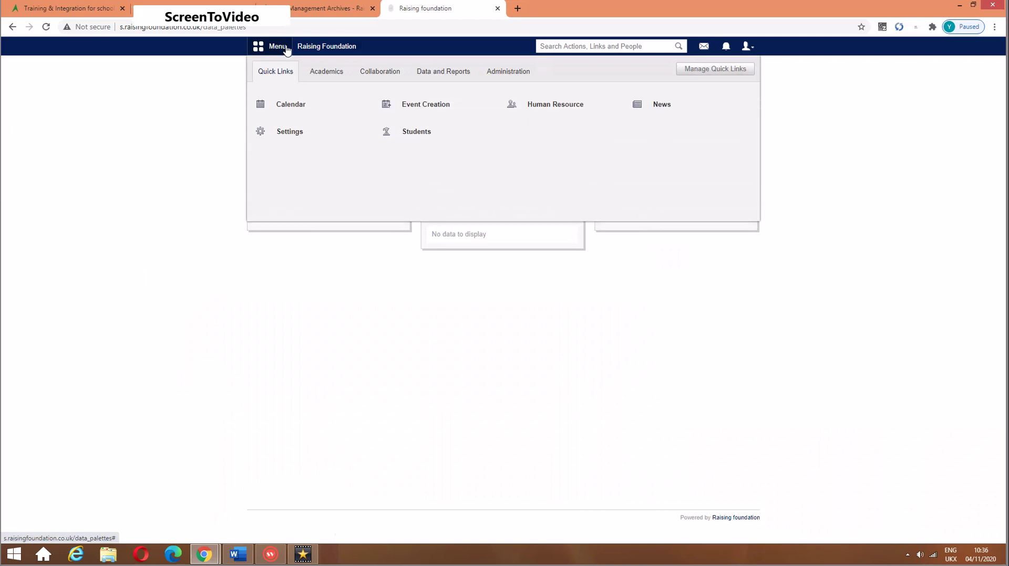
click(506, 71)
click(551, 104)
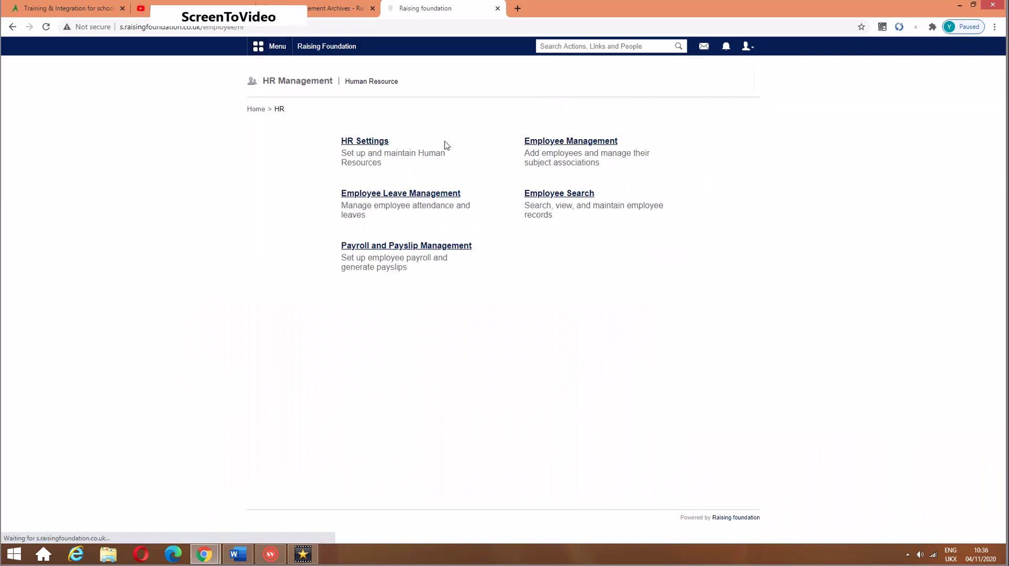
click(365, 140)
click(554, 193)
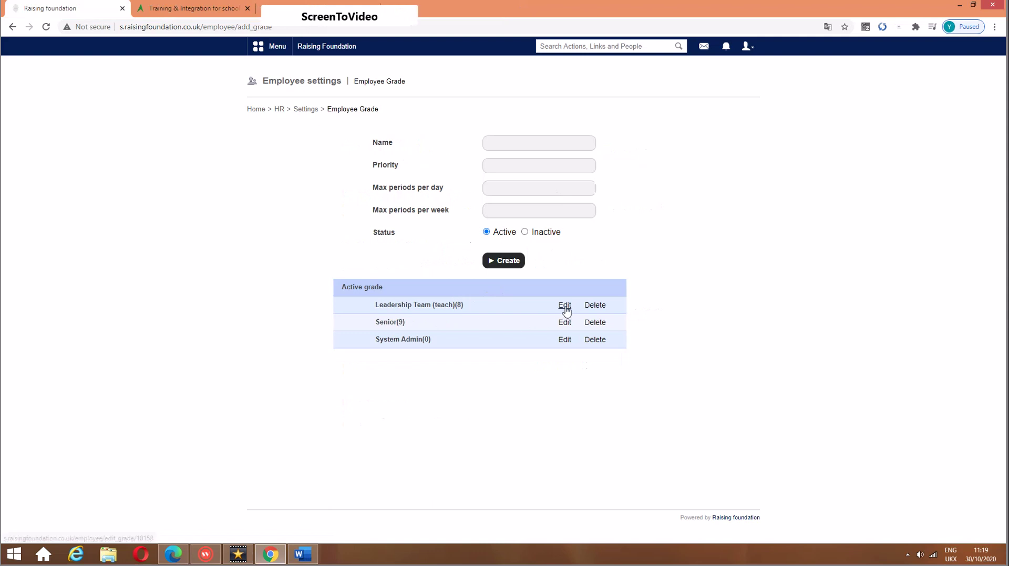
click(564, 306)
click(519, 258)
Delete the Senior grade and recreate it with priority 9, at most 5 periods per day and 25 per week.
click(594, 344)
click(544, 168)
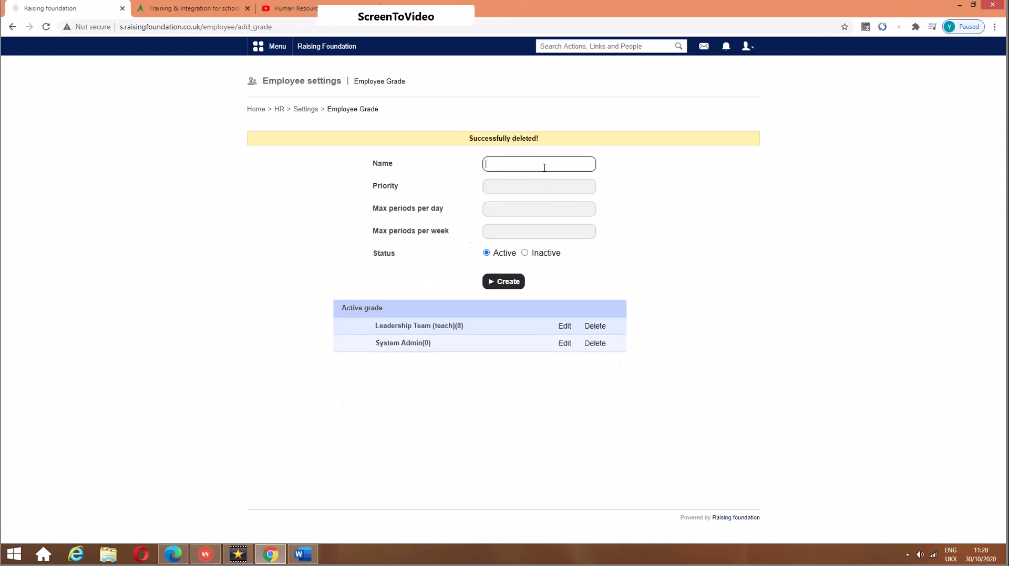
text(Senior)
key(Tab)
text(9)
key(Tab)
text(5)
key(Tab)
text(25)
click(502, 282)
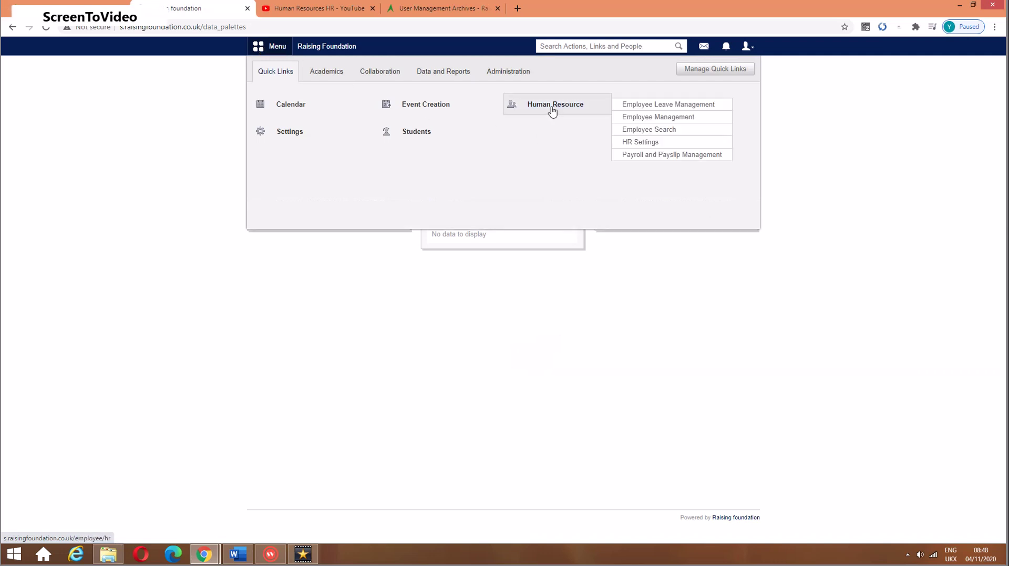
In the HR Working Day Settings, reset the monthly working days to the common dates.
click(552, 111)
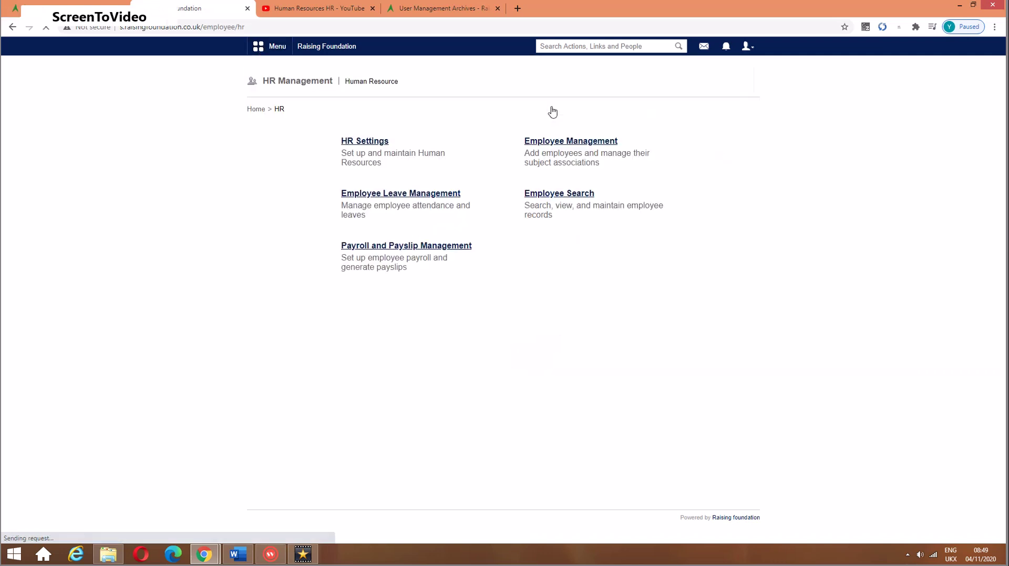
click(350, 146)
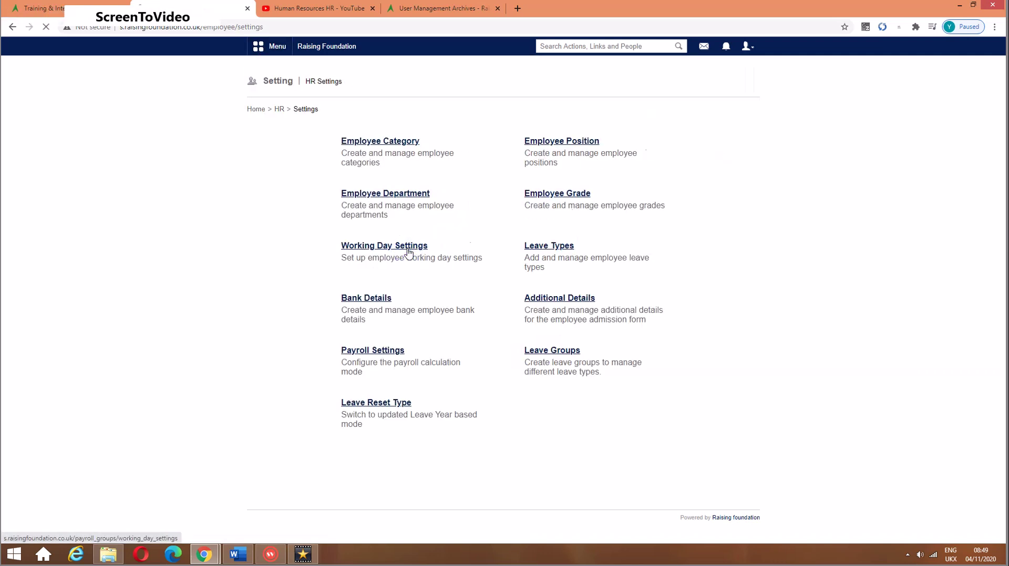
click(409, 253)
click(370, 128)
click(407, 200)
click(599, 199)
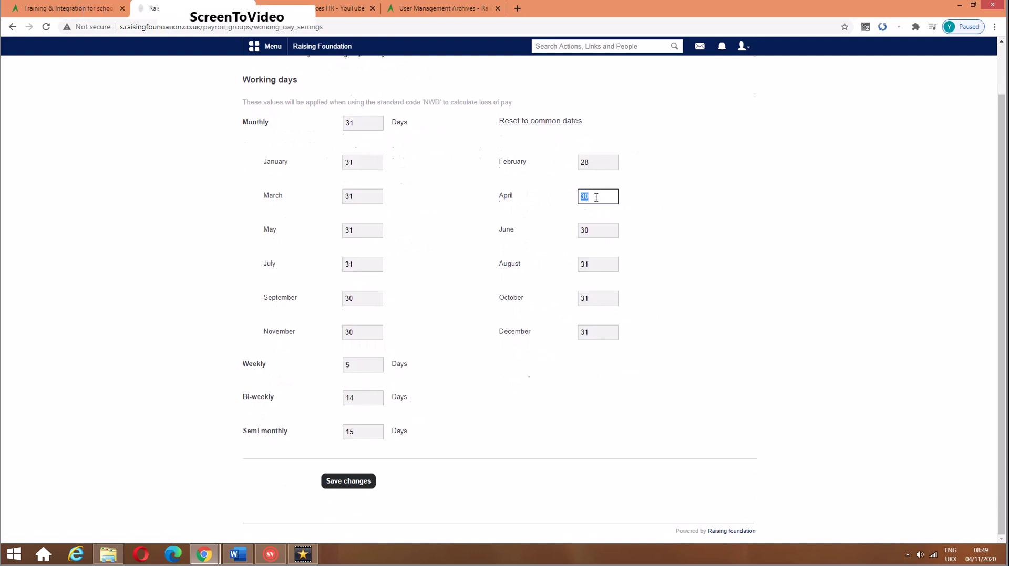
click(540, 122)
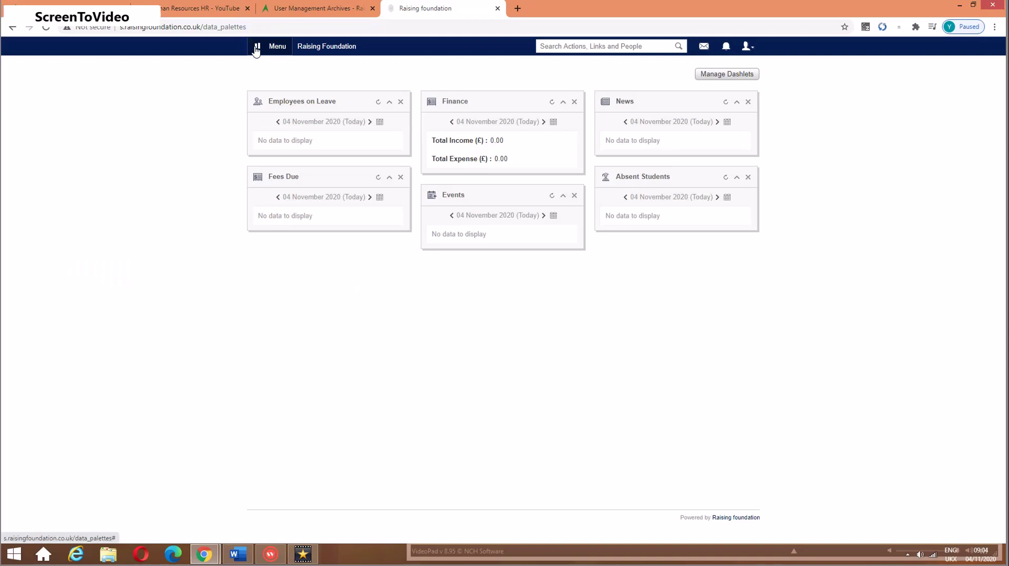
Open the form for adding a new leave type from the HR Leave Types settings.
click(260, 46)
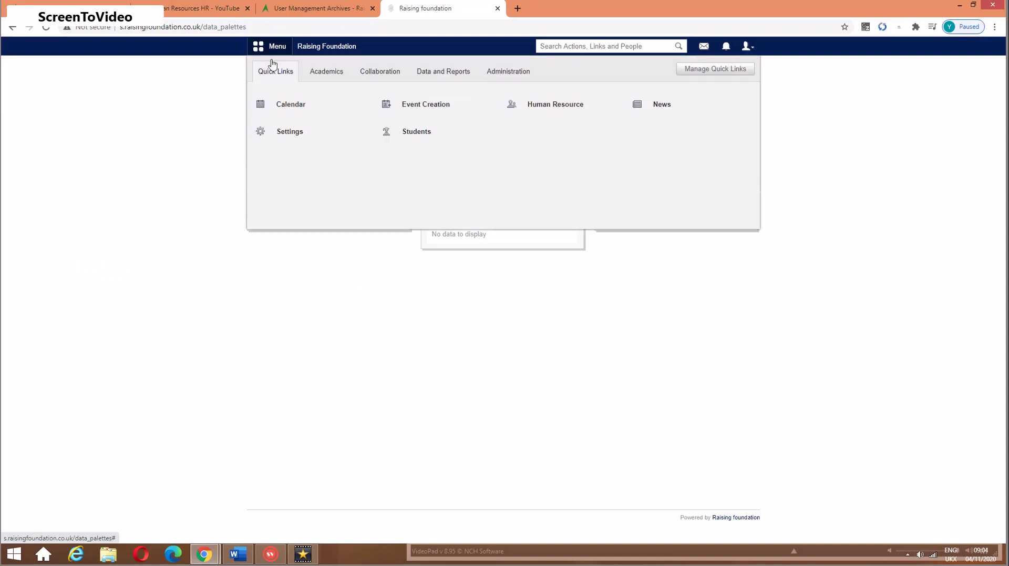
click(503, 75)
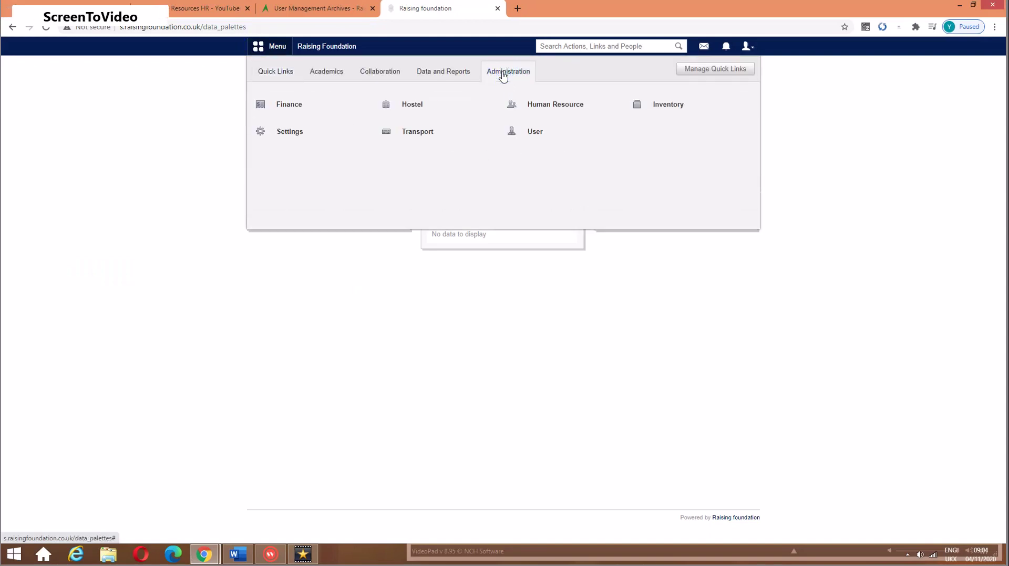
click(542, 111)
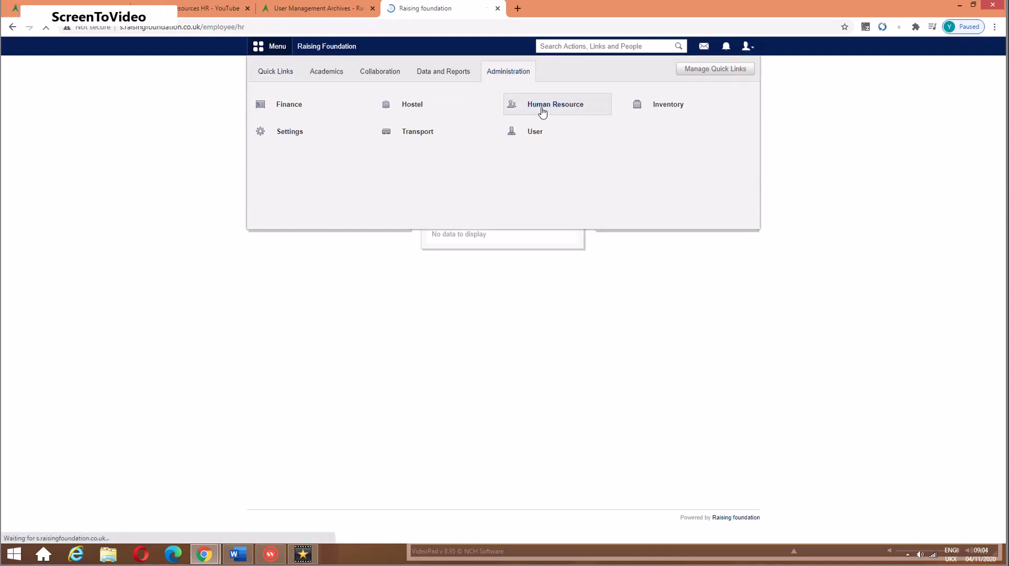
click(366, 140)
click(541, 247)
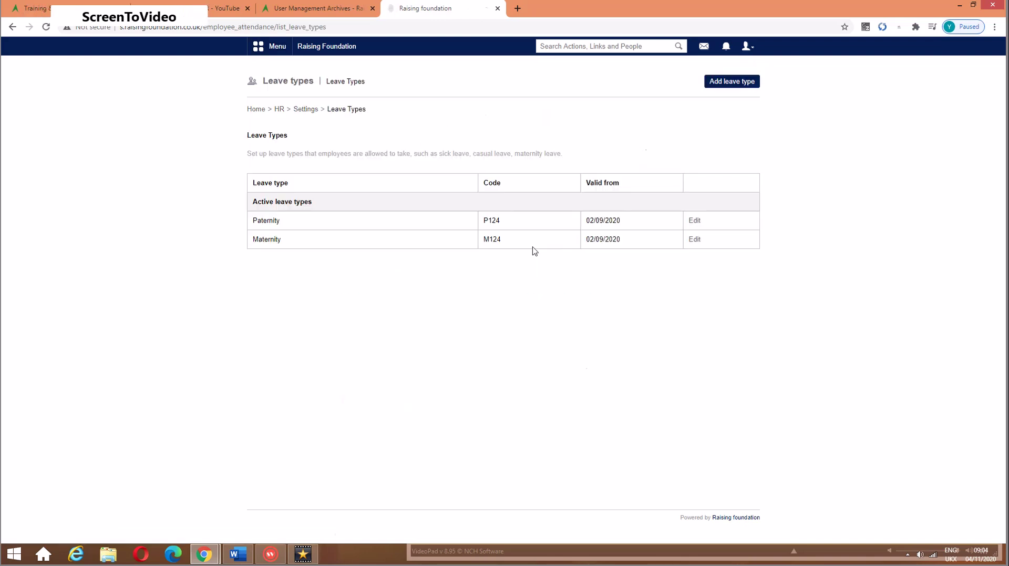
click(735, 87)
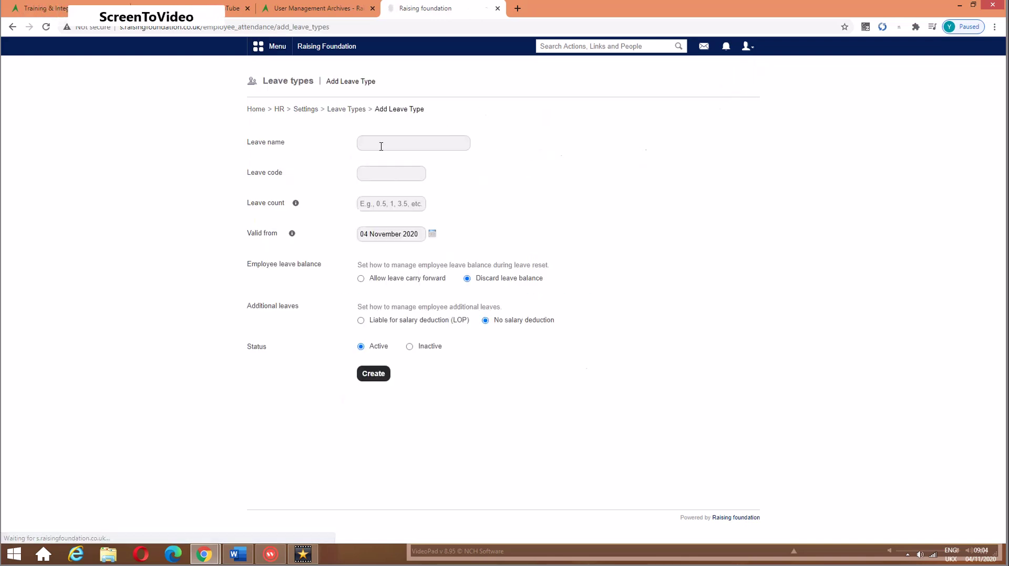
Enter leave name Sickness, code S482 and leave count 20, valid from 02 September 2020.
click(380, 146)
text(Sickness)
key(Tab)
text(S482)
key(Tab)
text(20)
click(432, 233)
click(406, 284)
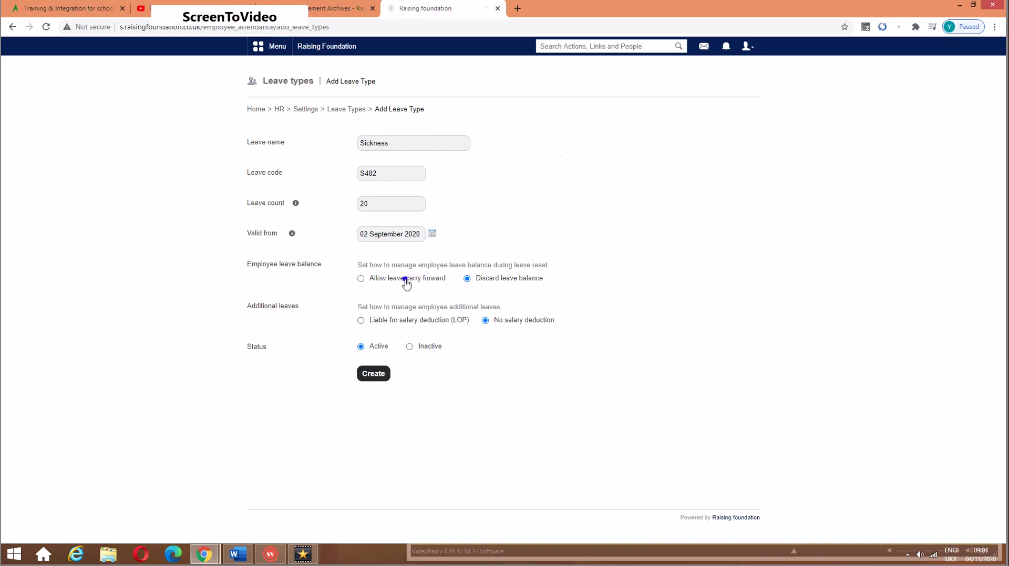
Allow leave carry forward with a specific count of 20, and create the Sickness leave type.
click(406, 284)
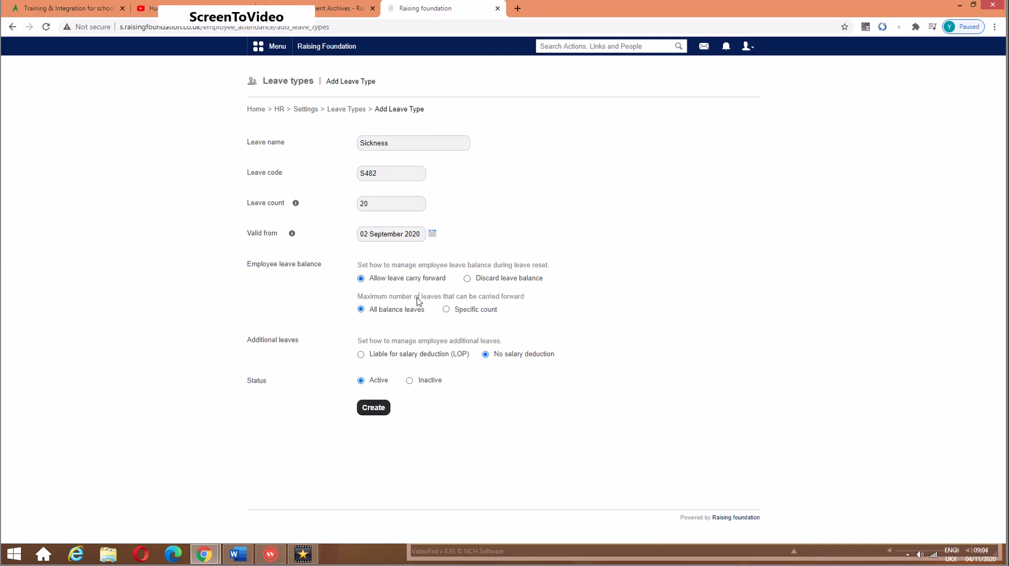
click(446, 310)
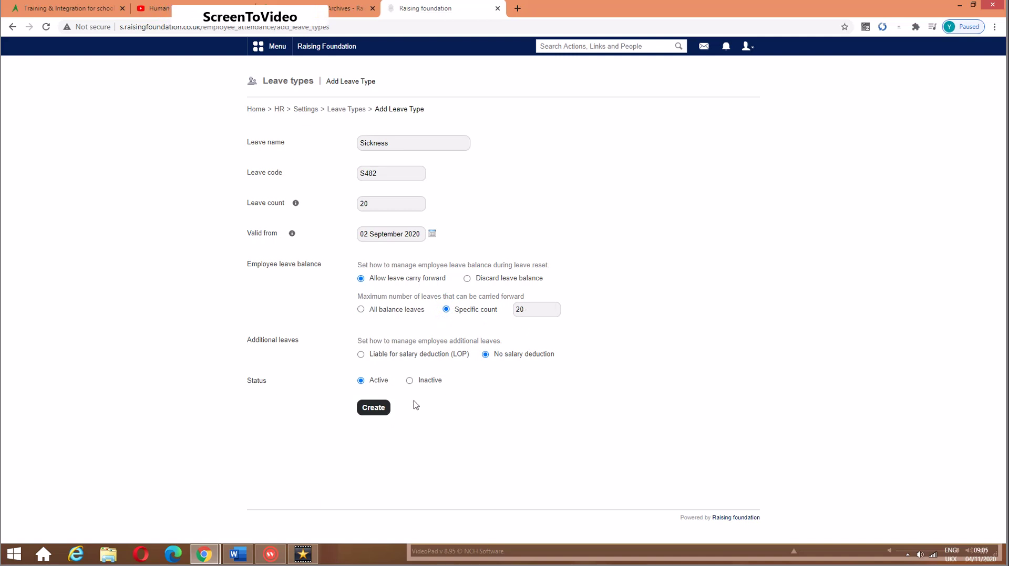
click(371, 408)
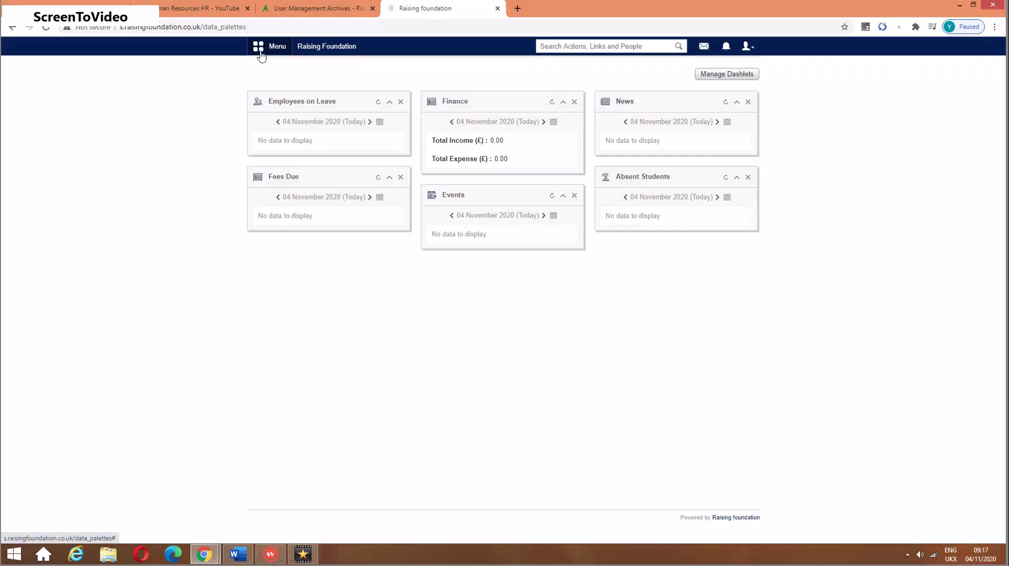
Open the Leave Groups page within the Human Resource settings.
click(260, 50)
click(508, 74)
click(546, 108)
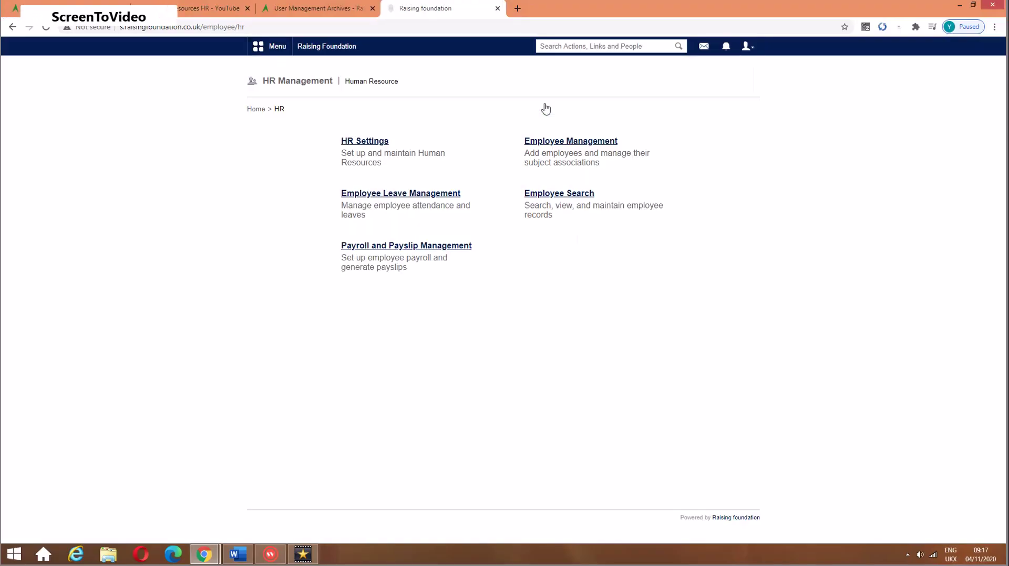
click(375, 143)
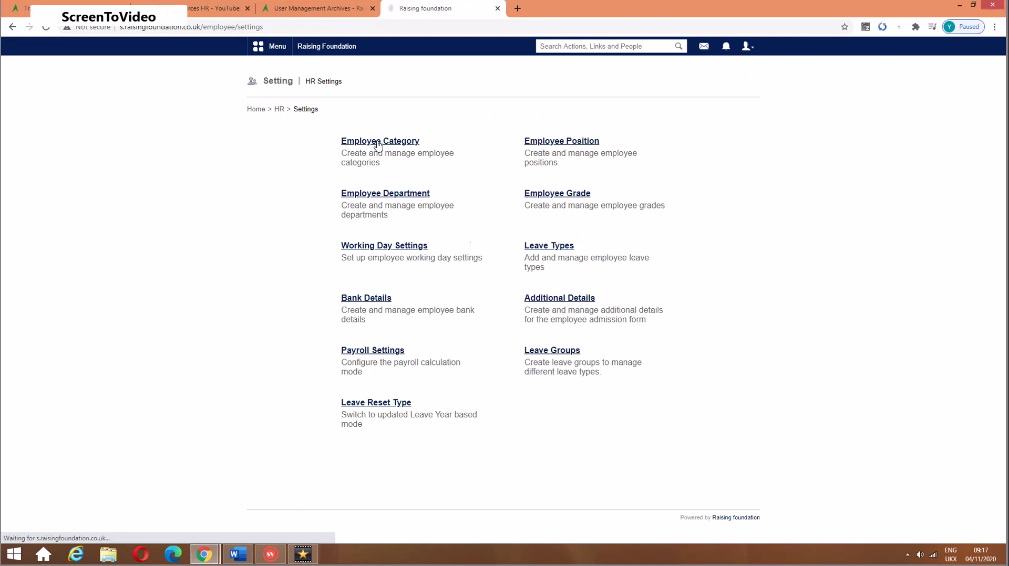
click(552, 350)
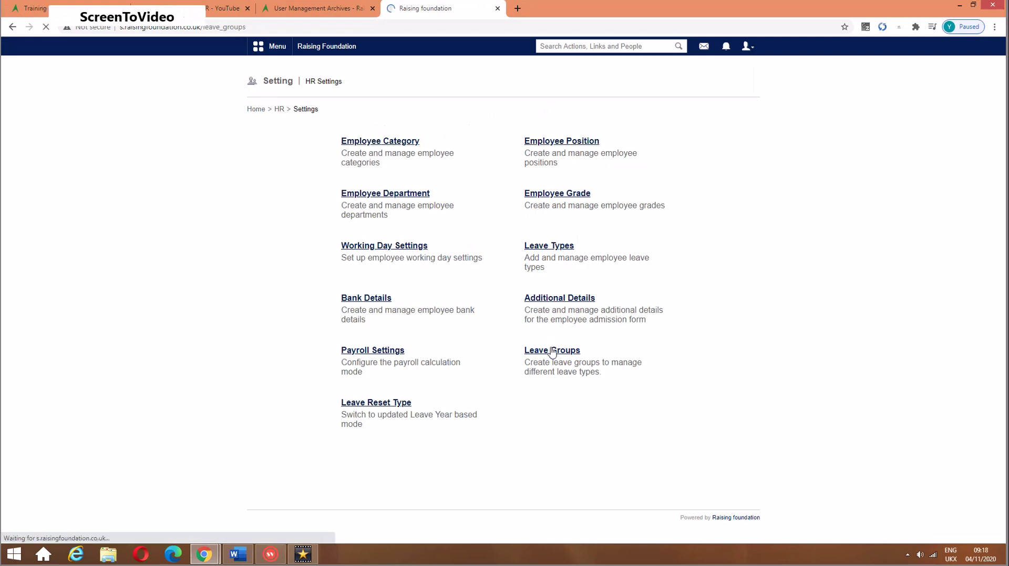
Create a leave group named Senior with the description "Senior members of staff and their allotted leave time.".
click(714, 85)
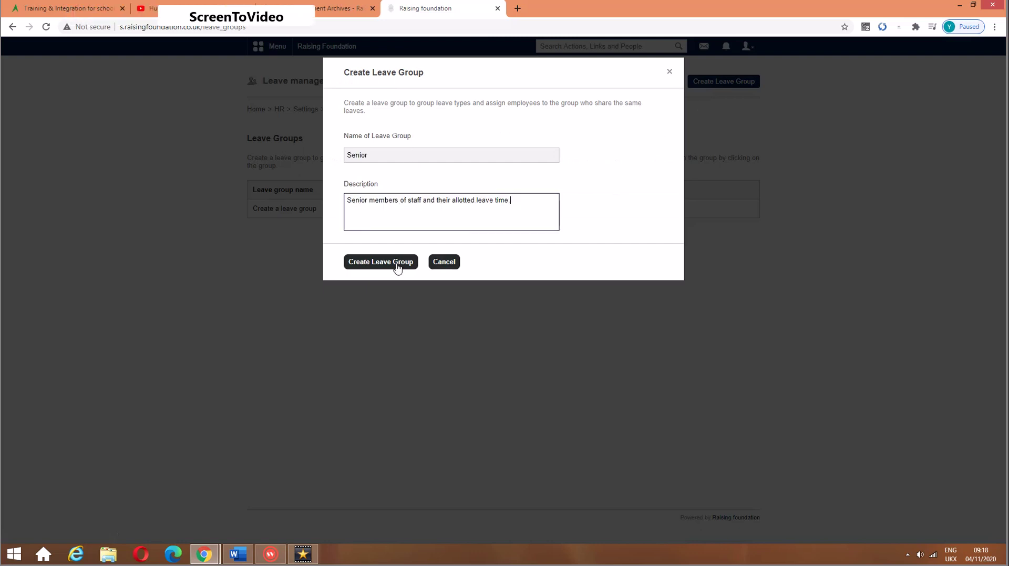
click(397, 265)
click(346, 162)
click(411, 262)
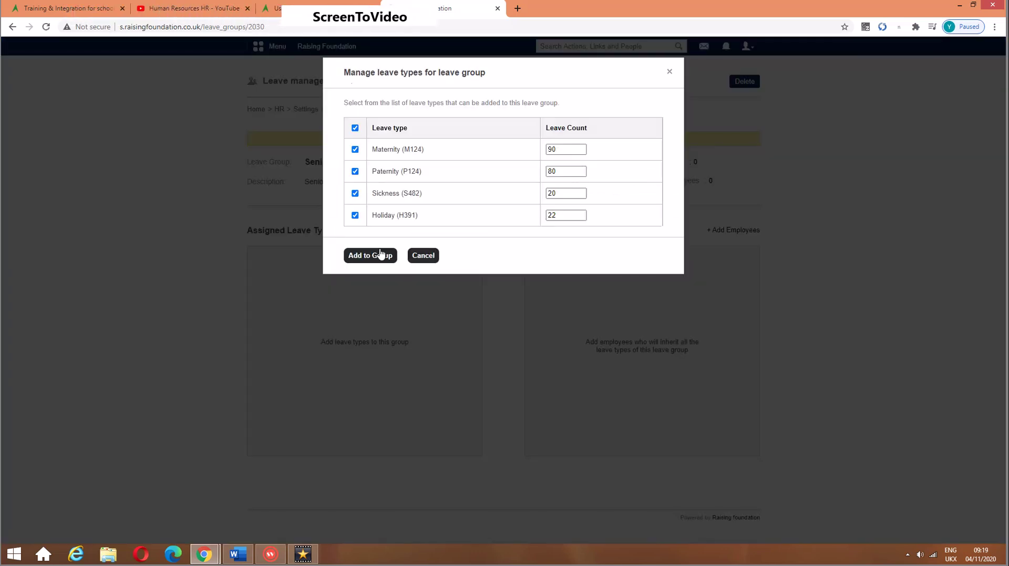
Add the Maternity, Paternity, Sickness and Holiday leave types to the Senior leave group.
click(573, 153)
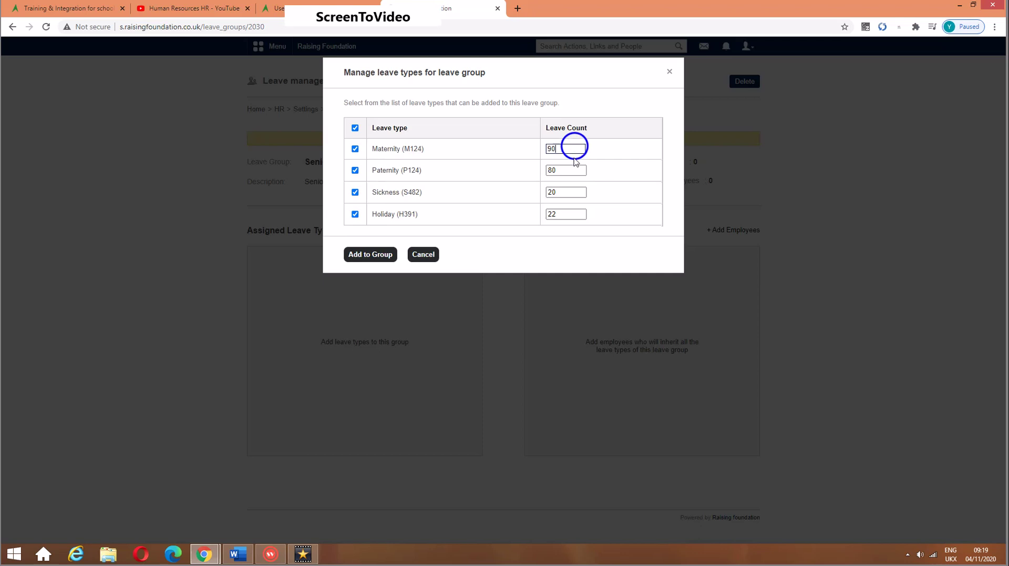
click(390, 255)
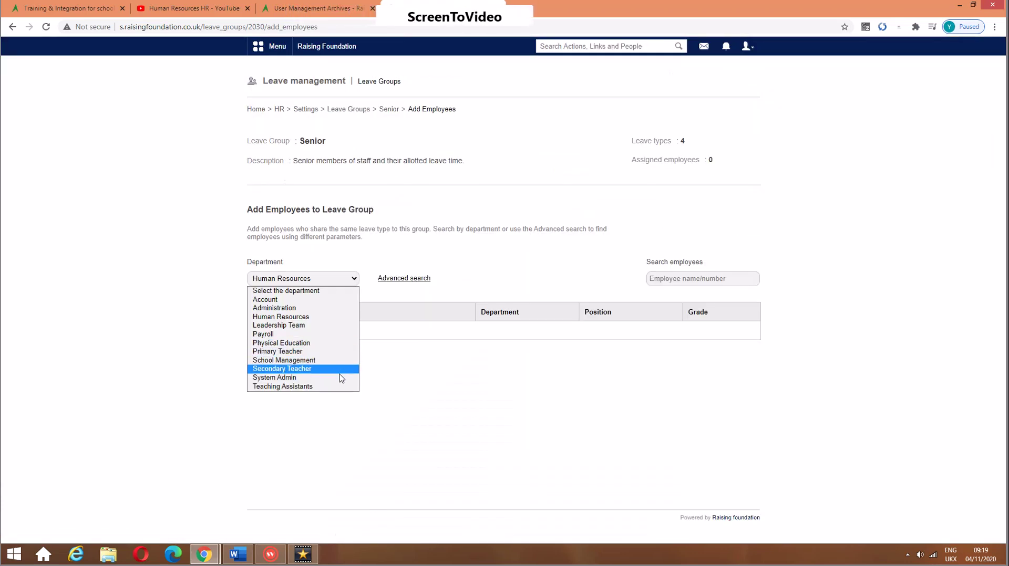
Add the System Admin department's employee to the Senior leave group.
click(340, 378)
click(259, 312)
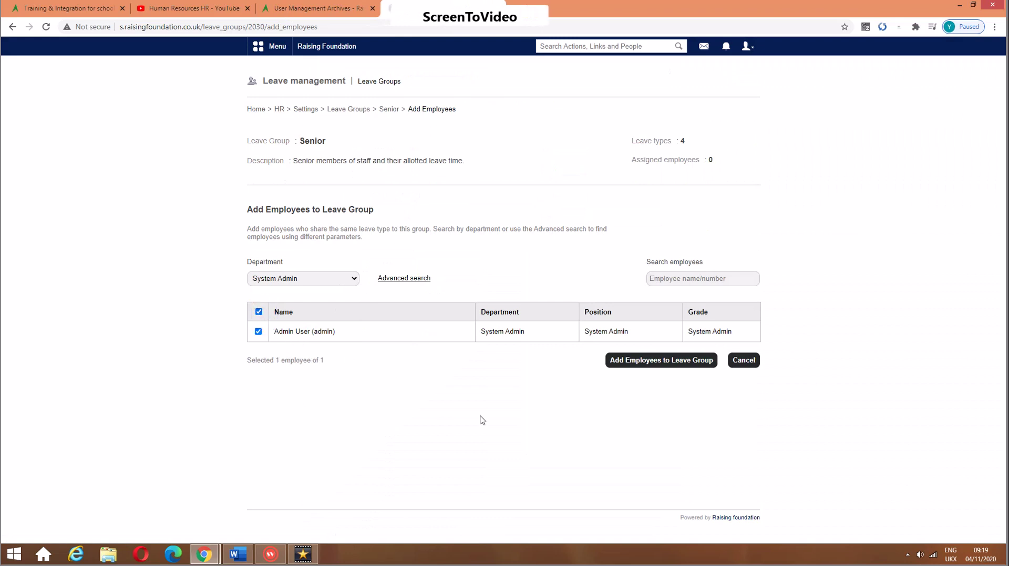
click(652, 363)
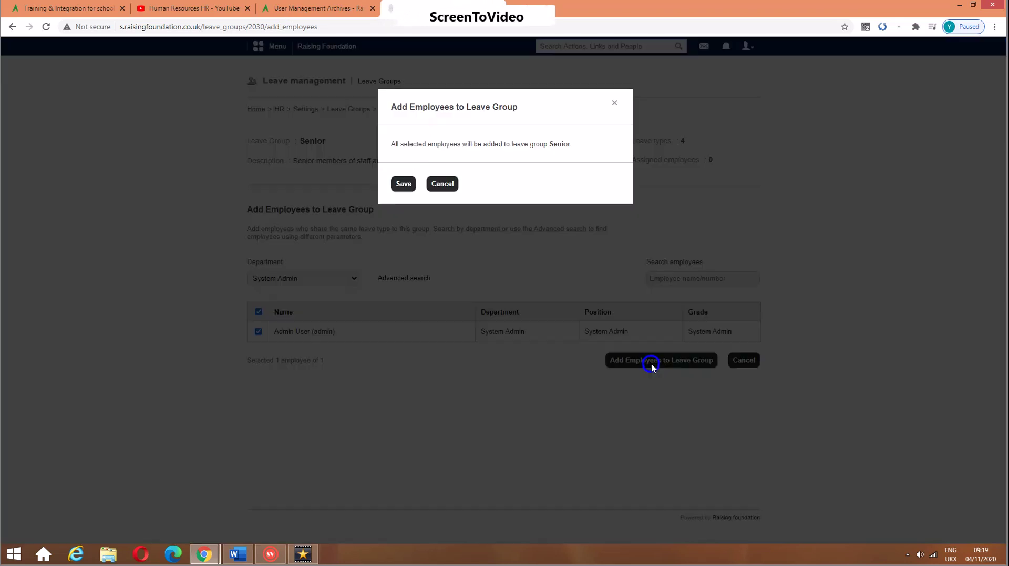
click(404, 188)
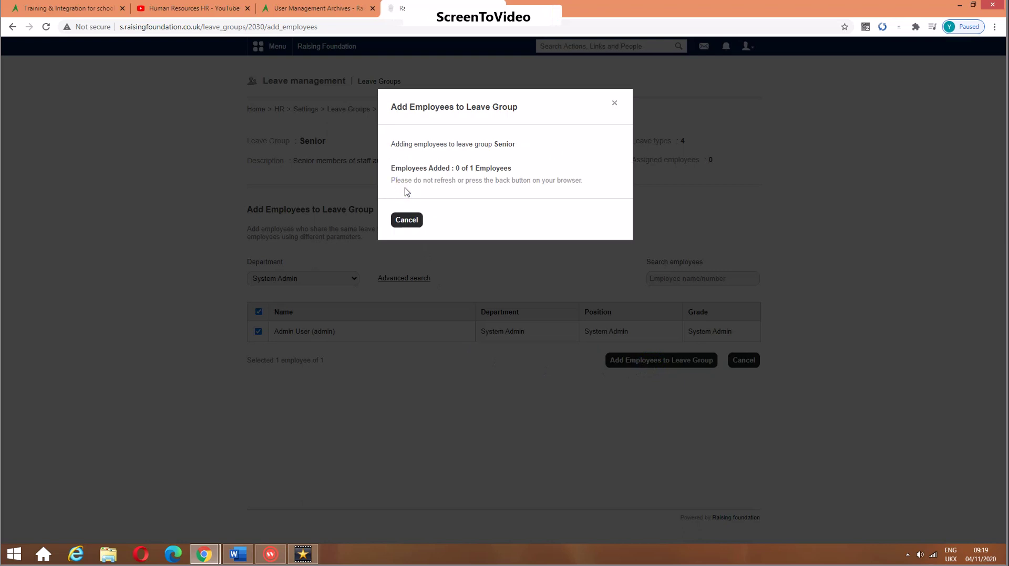
click(401, 208)
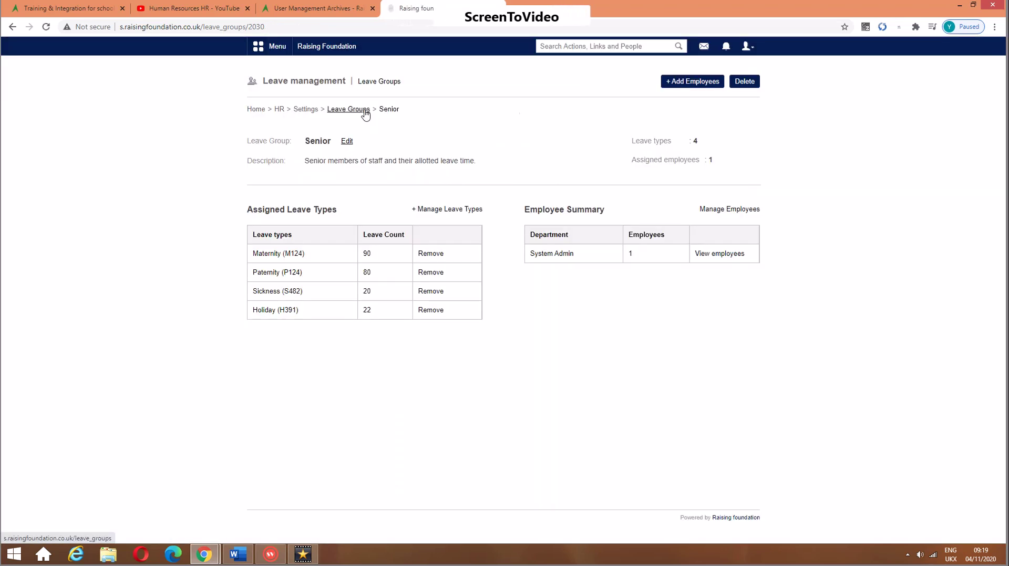
Delete the Senior leave group from the Leave Groups list.
click(349, 109)
click(264, 209)
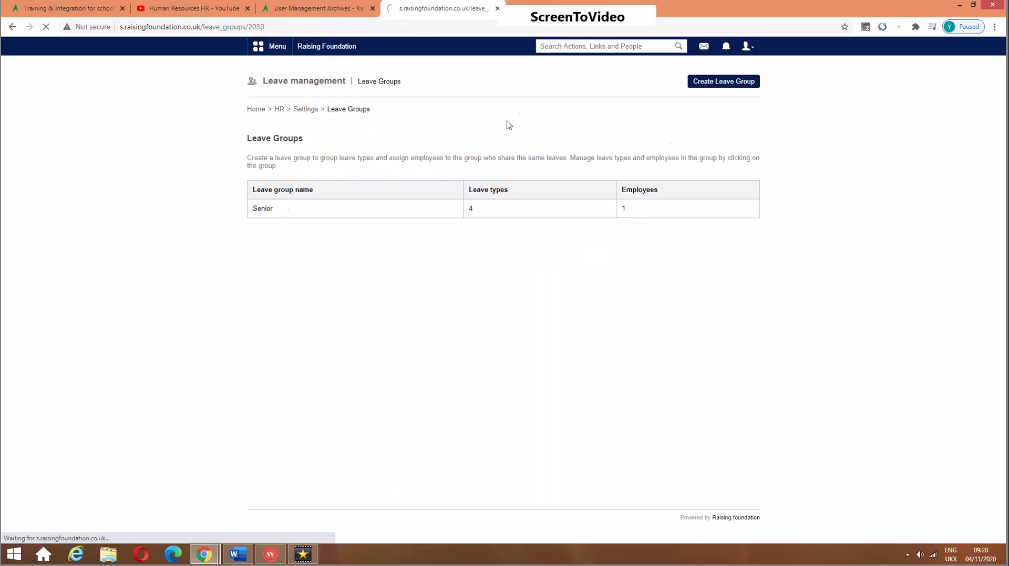
click(756, 81)
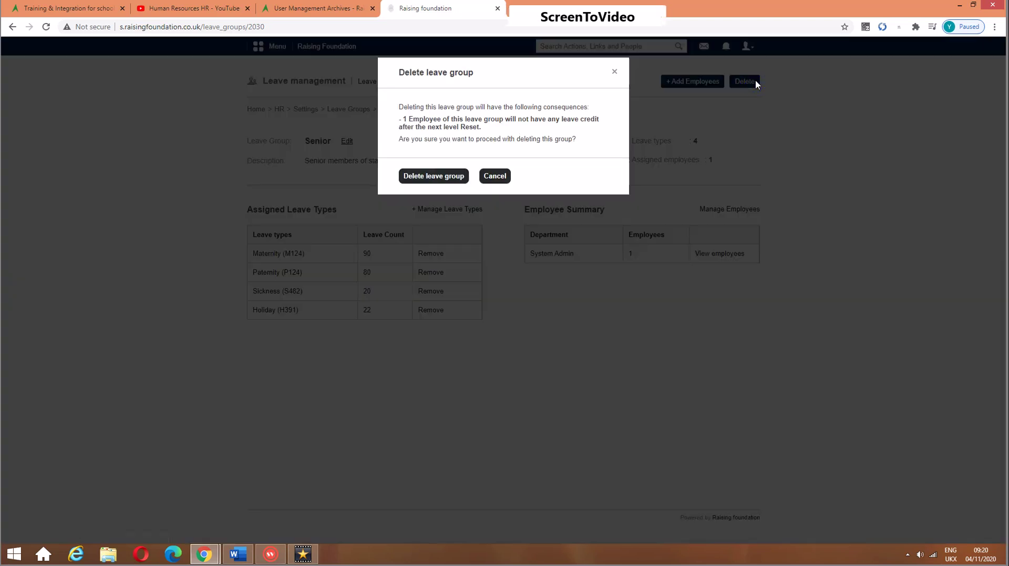
click(430, 177)
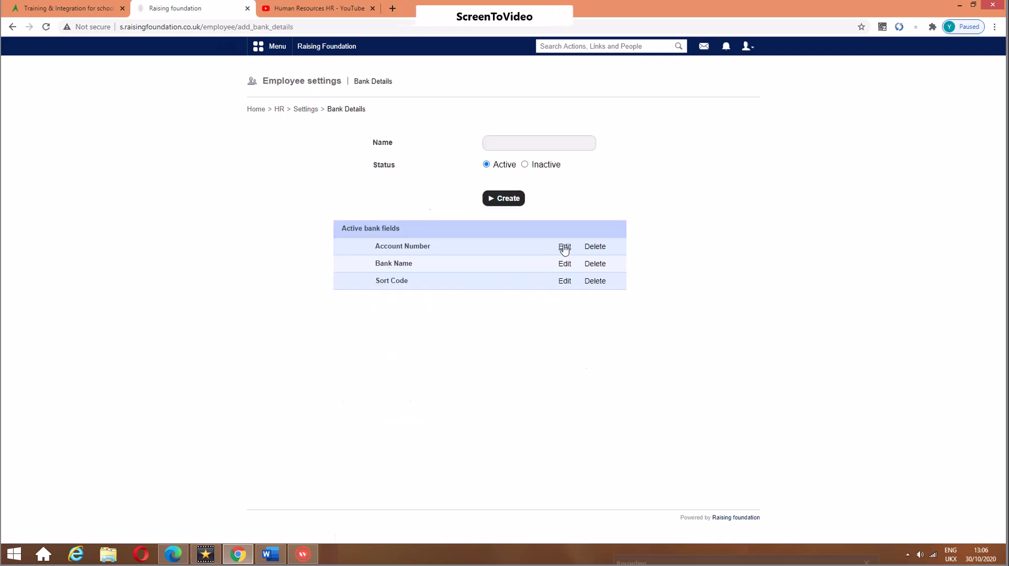
Set the Account Number bank field's status to Inactive, save the change, and try to delete the field.
click(564, 248)
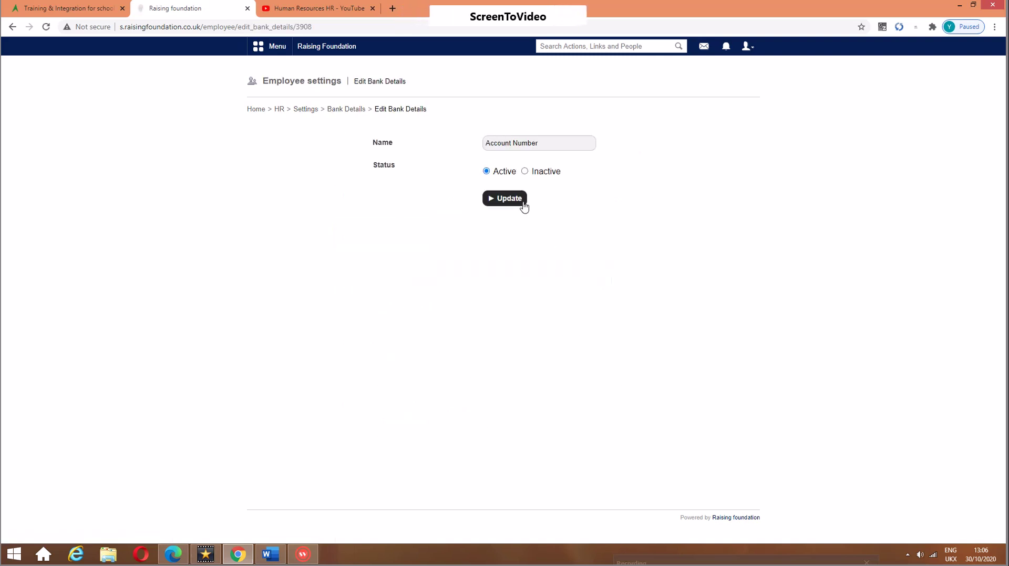
click(524, 172)
click(504, 198)
click(595, 320)
key(Return)
Create a bank details field named Recipient Name with Inactive status.
click(507, 142)
click(515, 162)
click(524, 165)
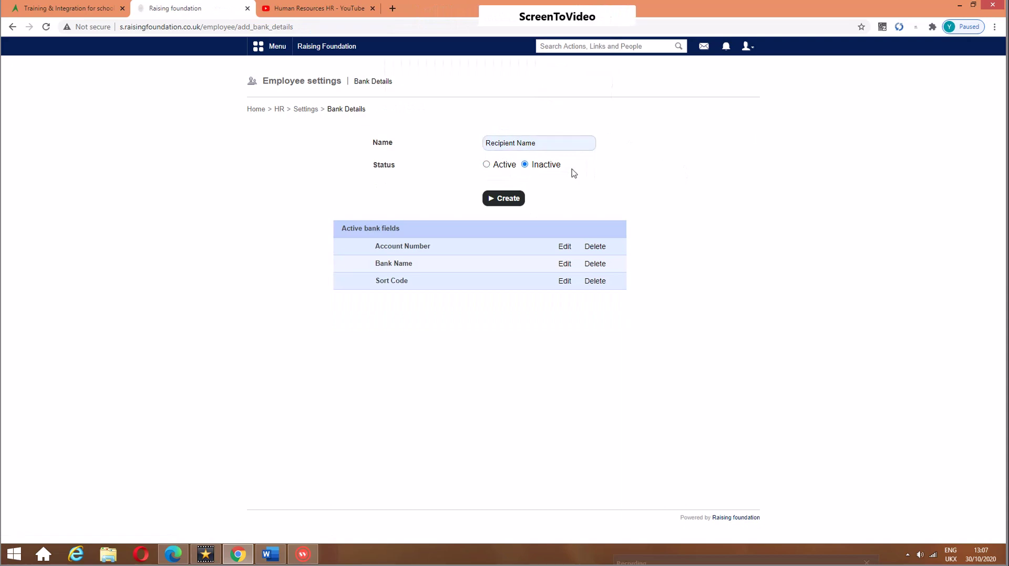
click(503, 198)
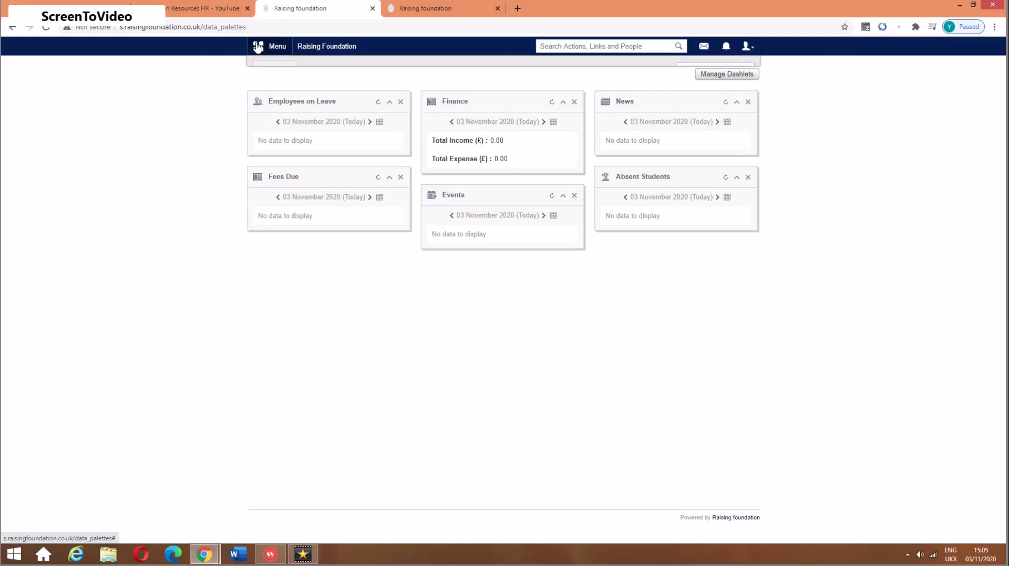
Open the Additional Details page within the Human Resource settings.
click(269, 46)
click(544, 110)
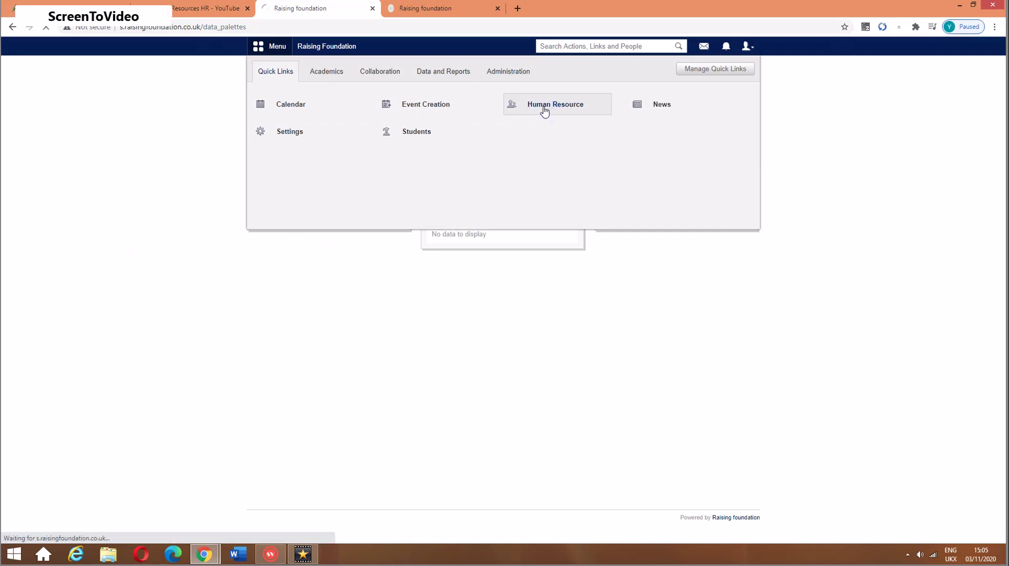
click(364, 138)
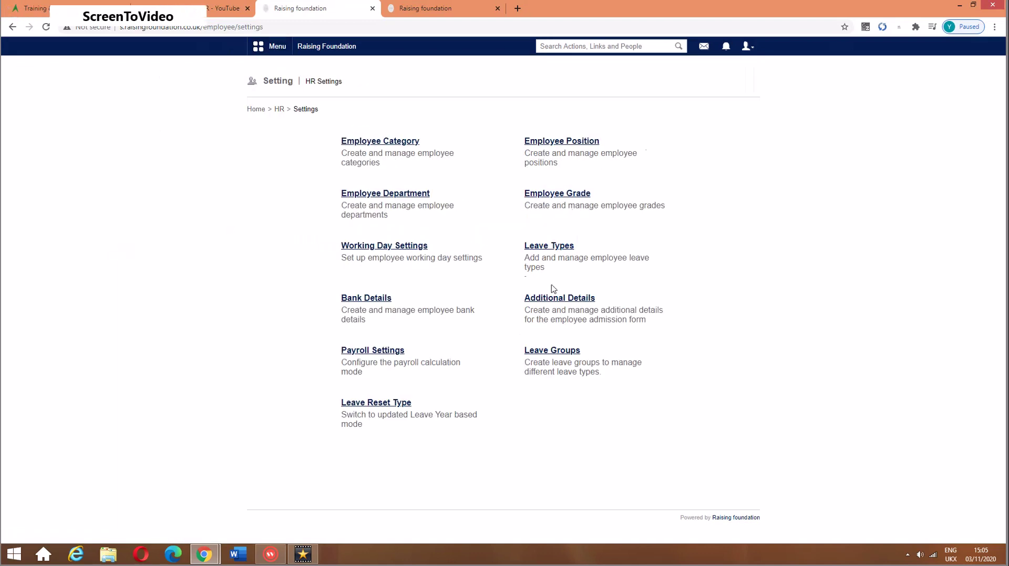
click(562, 297)
Create an active, mandatory additional details field named Qualifications with the Text Box input method.
text(Qualifications)
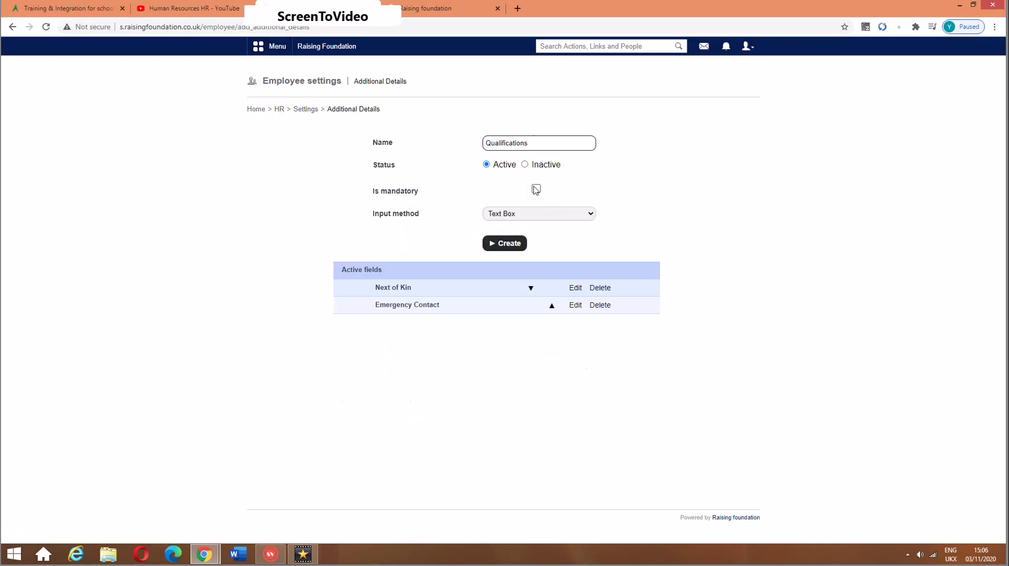
click(535, 189)
click(513, 245)
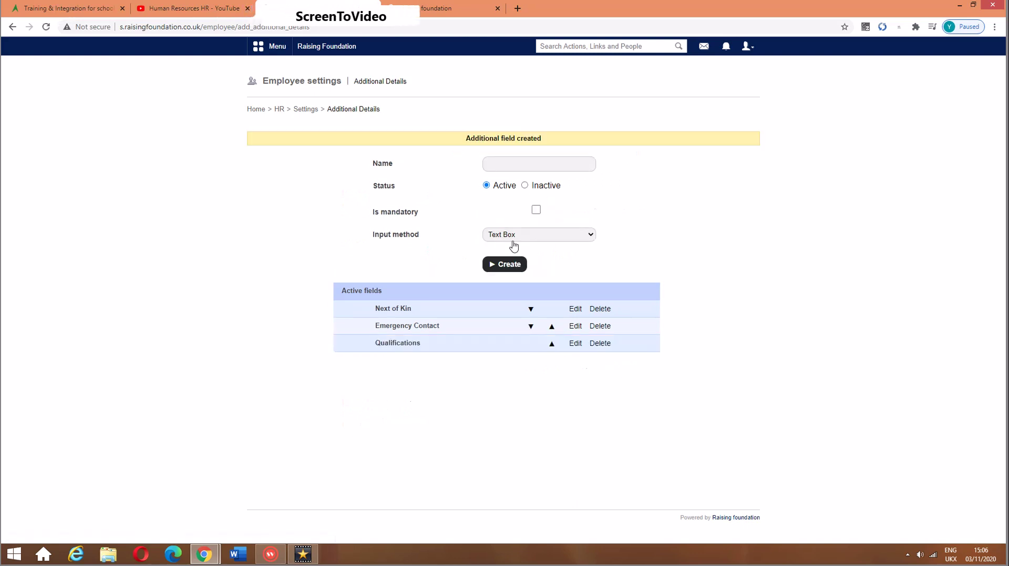
Open the Next of Kin field for editing and save it as is, and delete the Qualifications field.
click(575, 309)
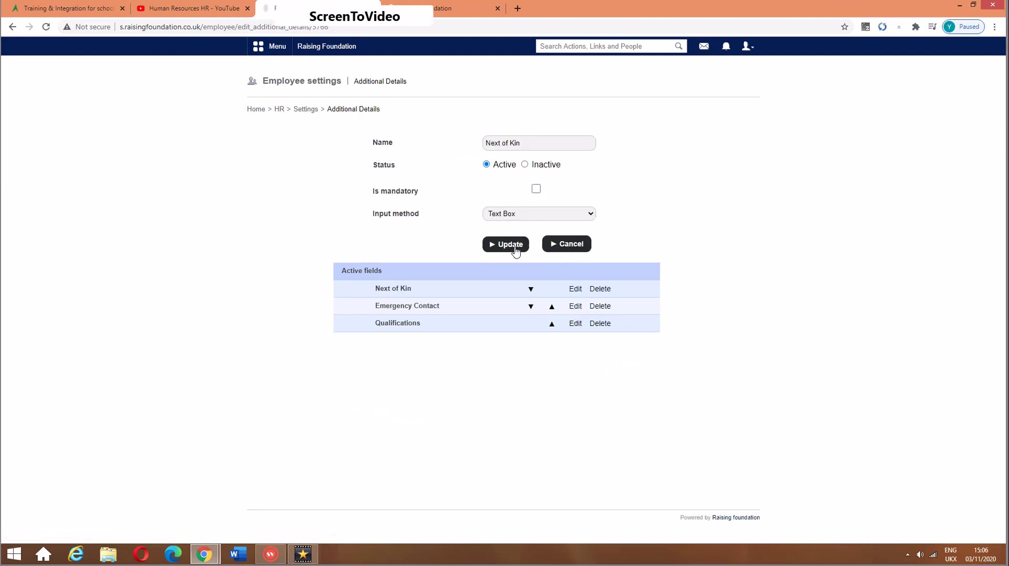
click(514, 246)
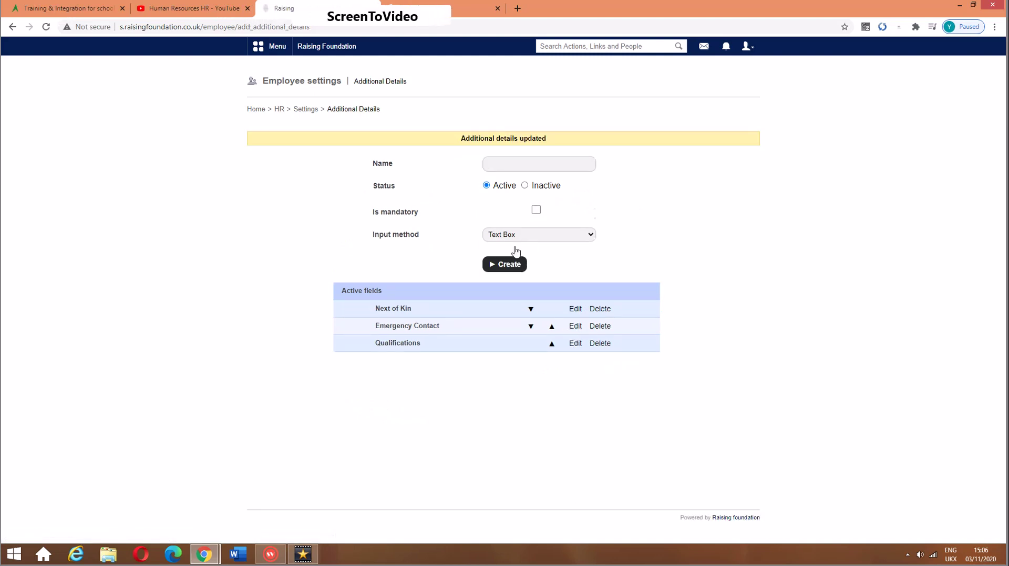
click(600, 343)
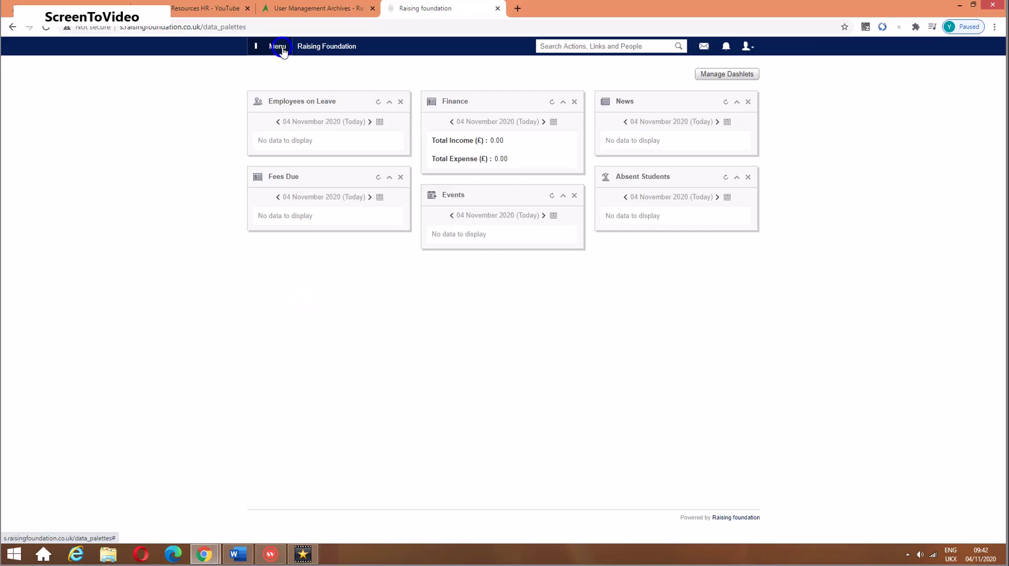
Open the Payroll Settings page within the Human Resource settings.
click(282, 50)
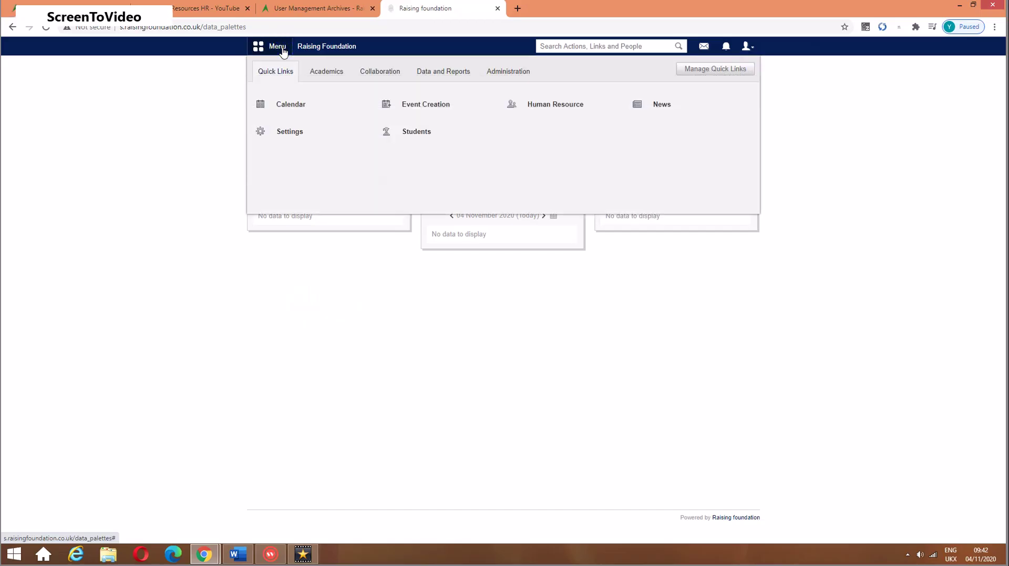
click(507, 74)
click(547, 113)
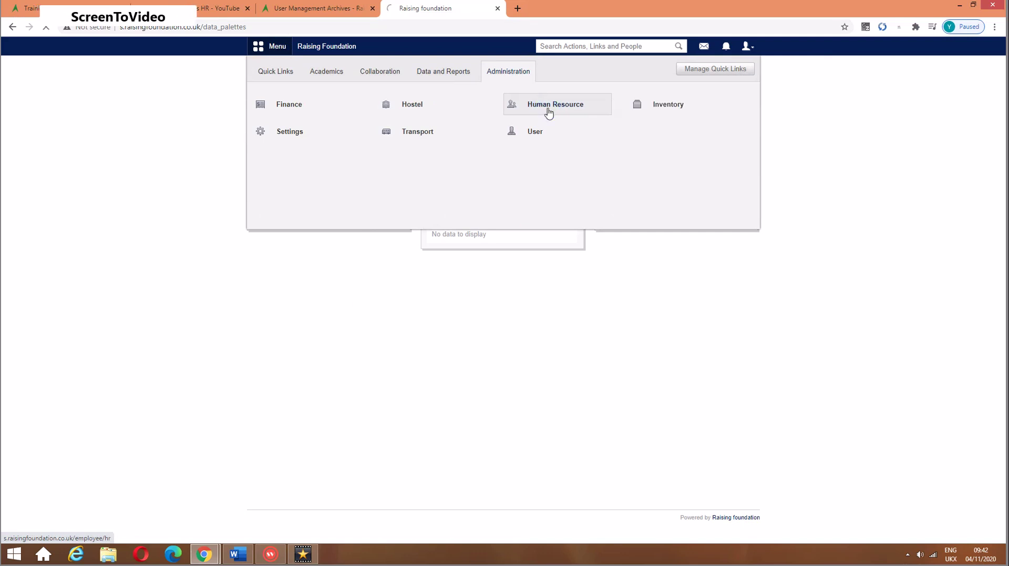
click(365, 142)
click(390, 354)
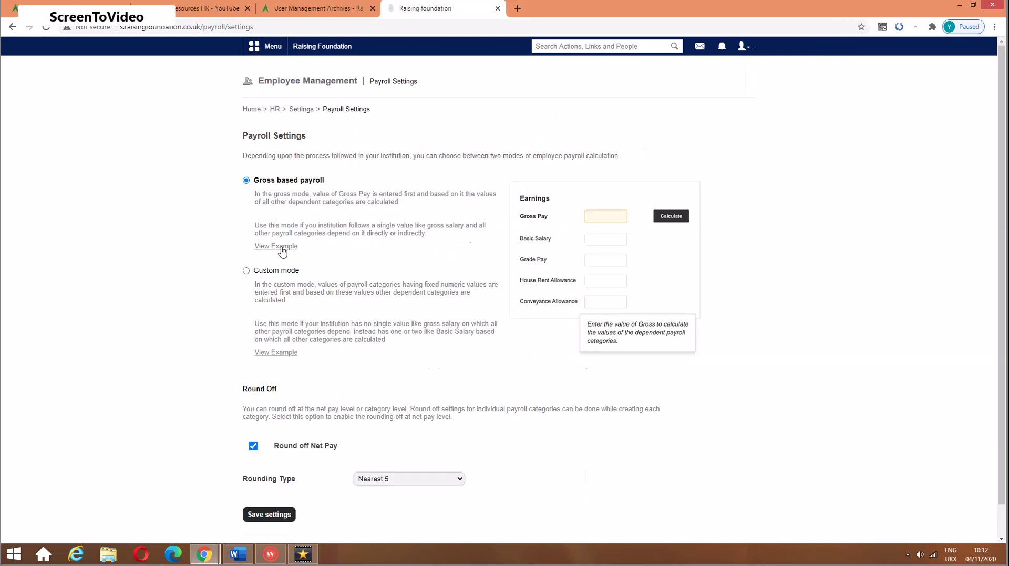
View the gross based payroll example and preview Custom mode, returning the selection to Gross based payroll.
click(277, 247)
click(665, 73)
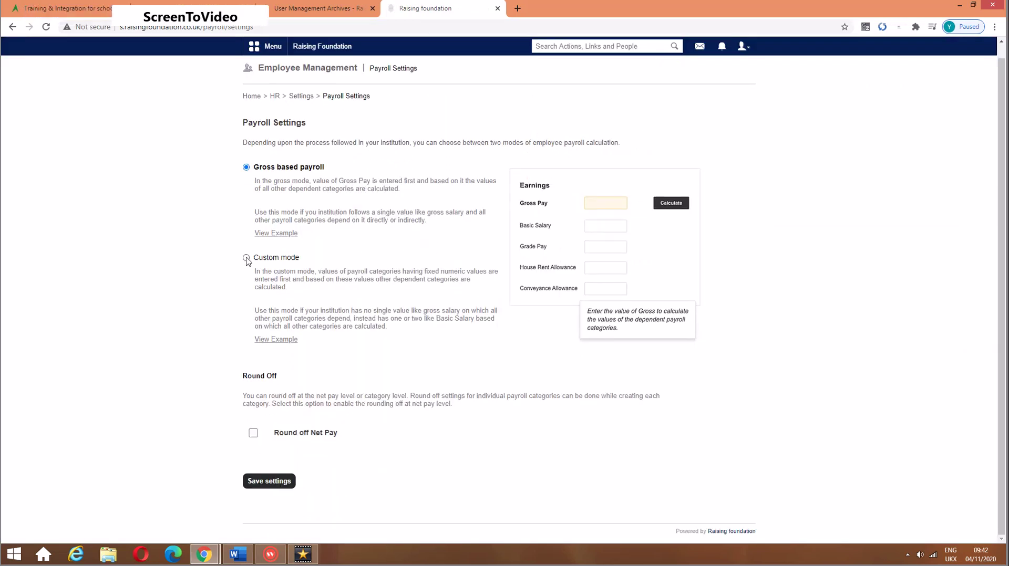
click(246, 258)
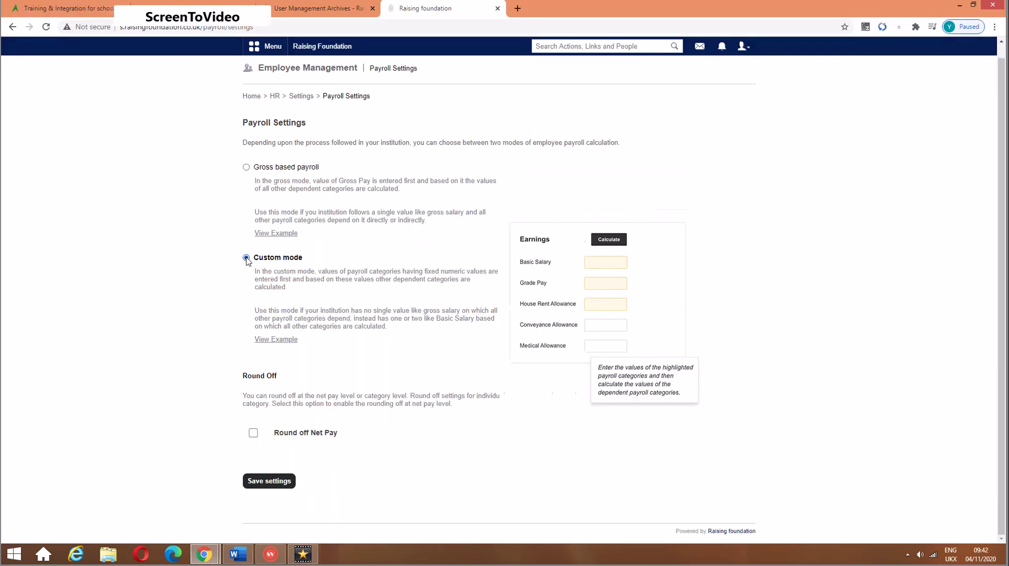
click(245, 167)
Enable Round off Net Pay and open the rounding type options.
click(253, 434)
scroll(461, 448, down, 1)
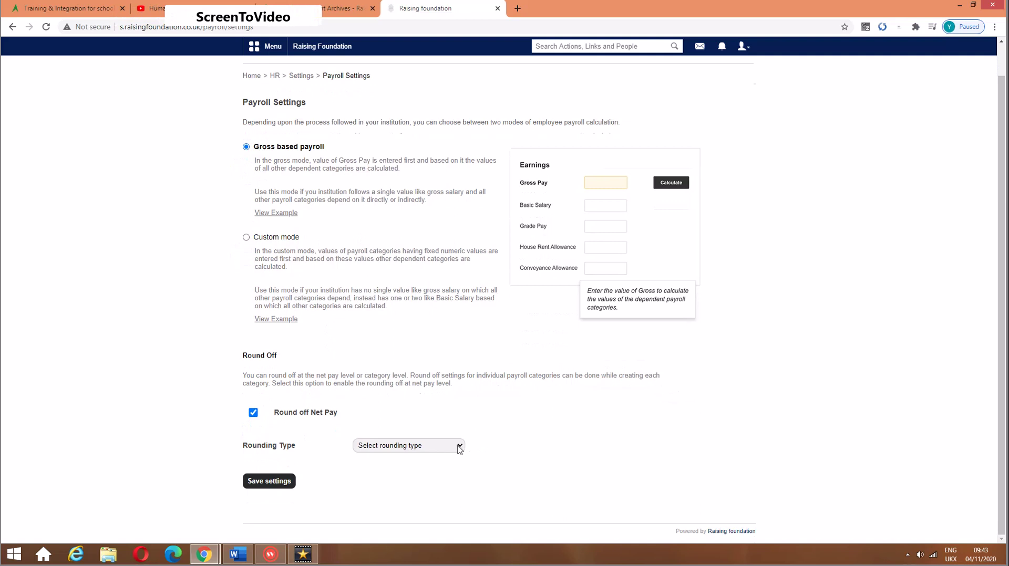
click(445, 448)
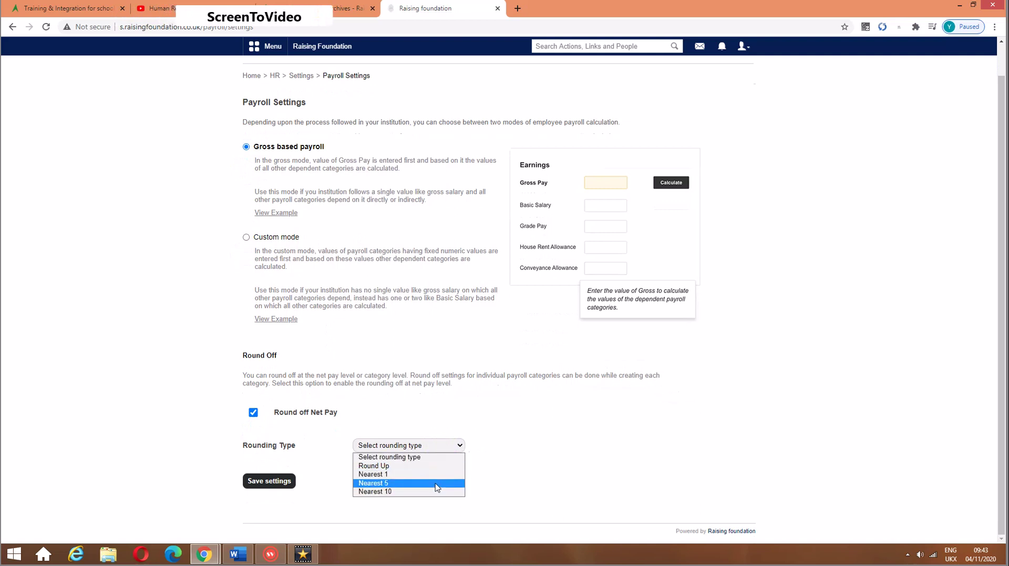